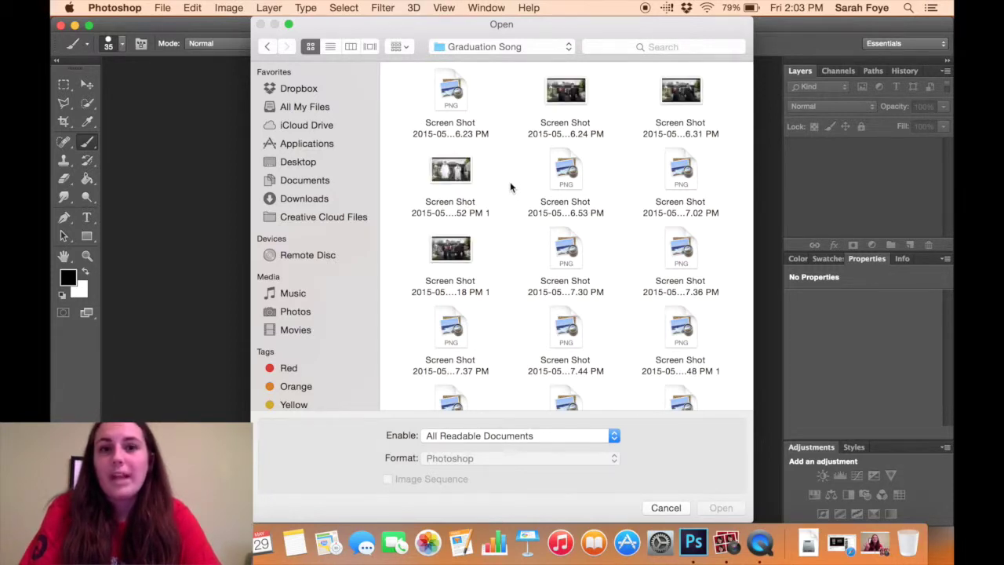
# Open the image Screen Shot 2015-05-29 at 1.37.18 PM 1.png from the Graduation Song folder
pyautogui.scroll(-2, 510, 187)
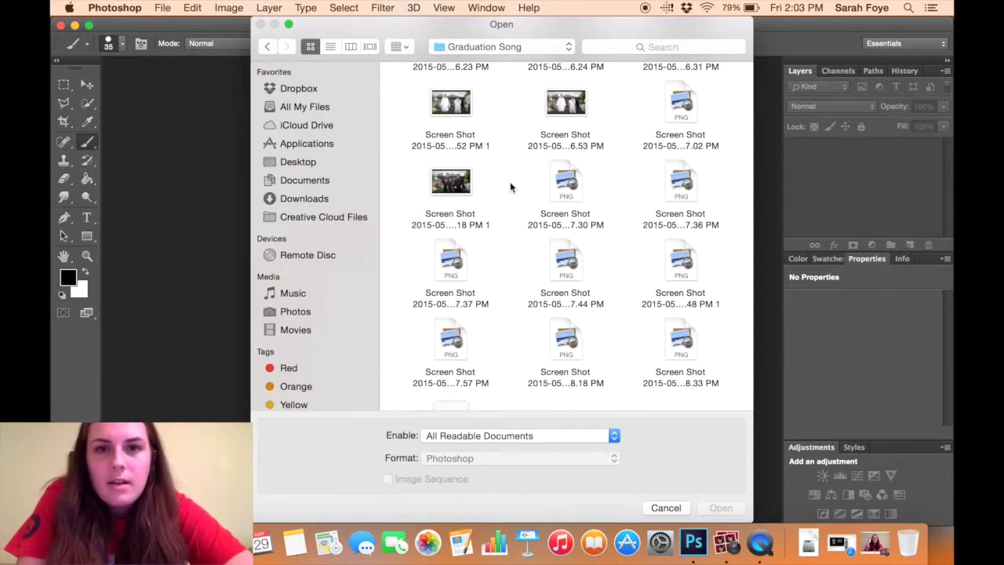
pyautogui.scroll(1, 510, 186)
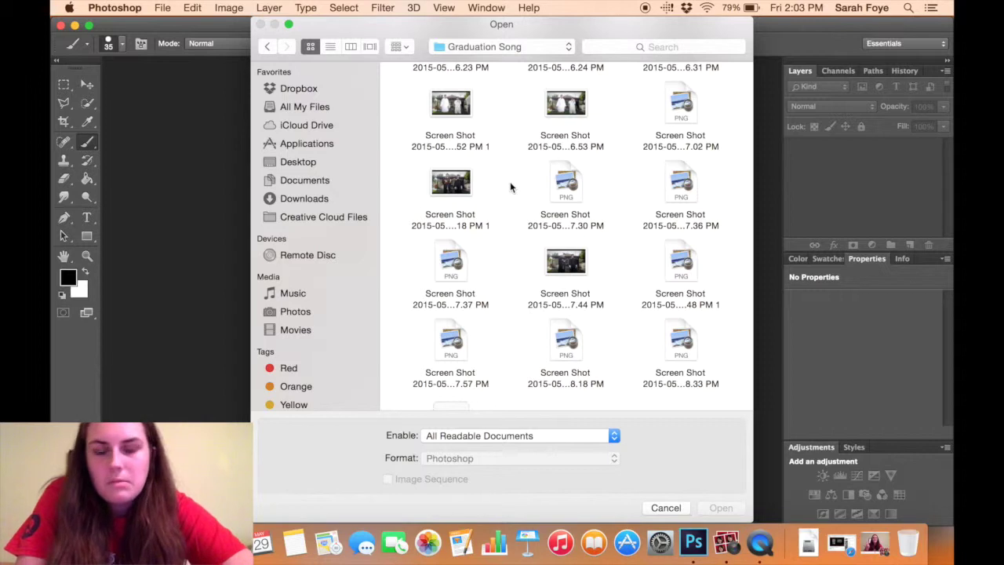
pyautogui.scroll(-2, 510, 186)
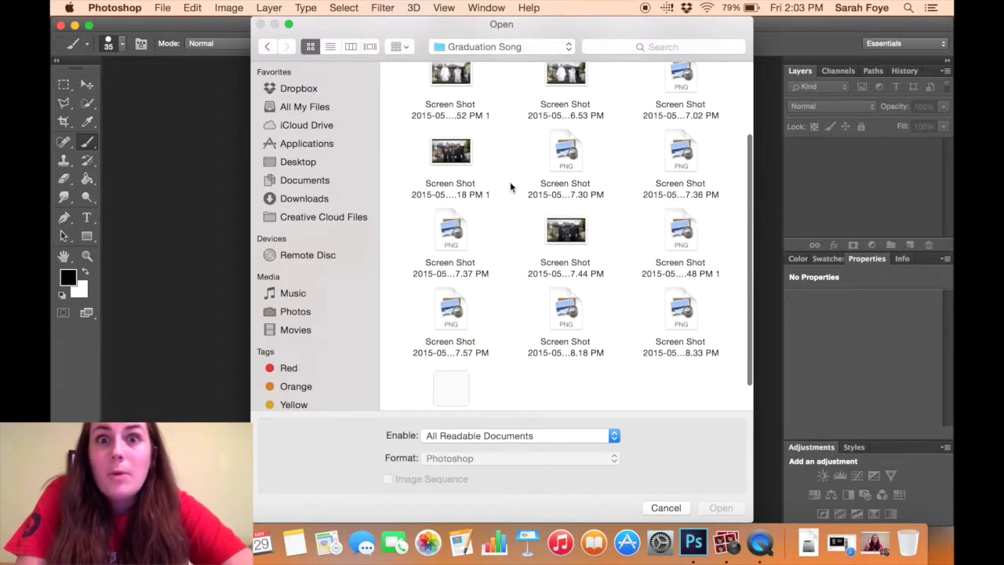
pyautogui.scroll(1, 510, 186)
pyautogui.scroll(2, 510, 187)
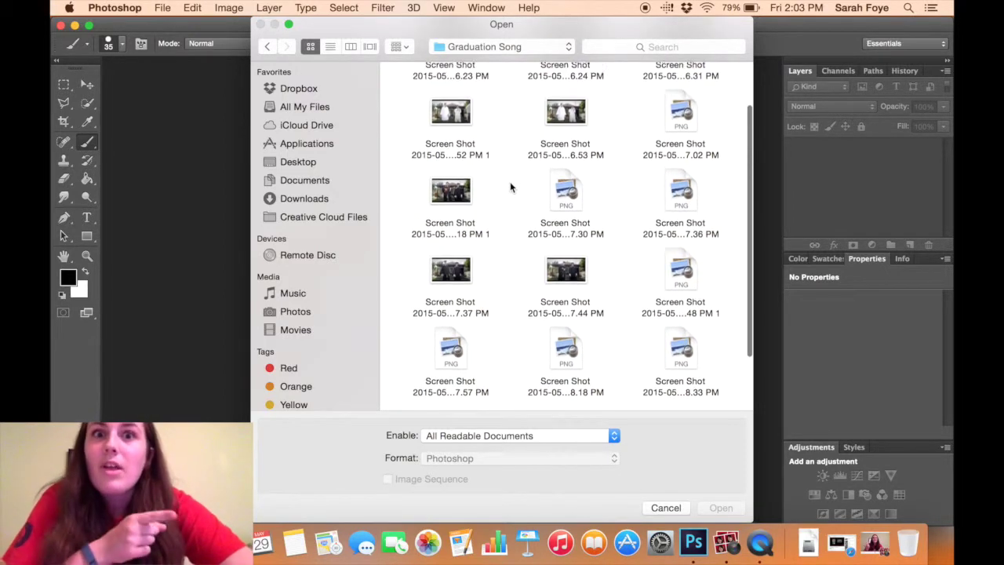
pyautogui.doubleClick(453, 195)
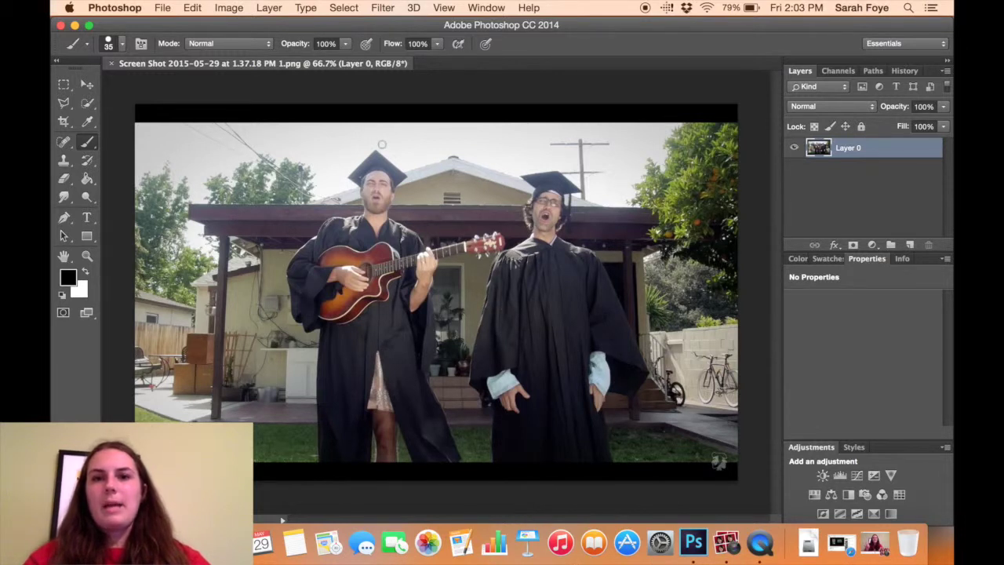
# Crop the image vertically to remove the black bars above and below the photo
pyautogui.click(65, 123)
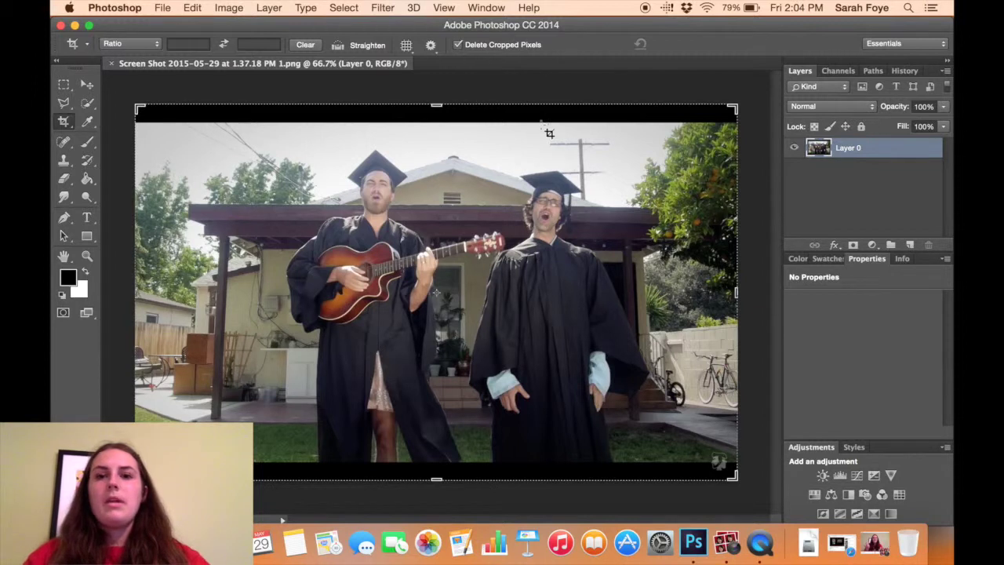
pyautogui.moveTo(436, 100); pyautogui.dragTo(435, 115)
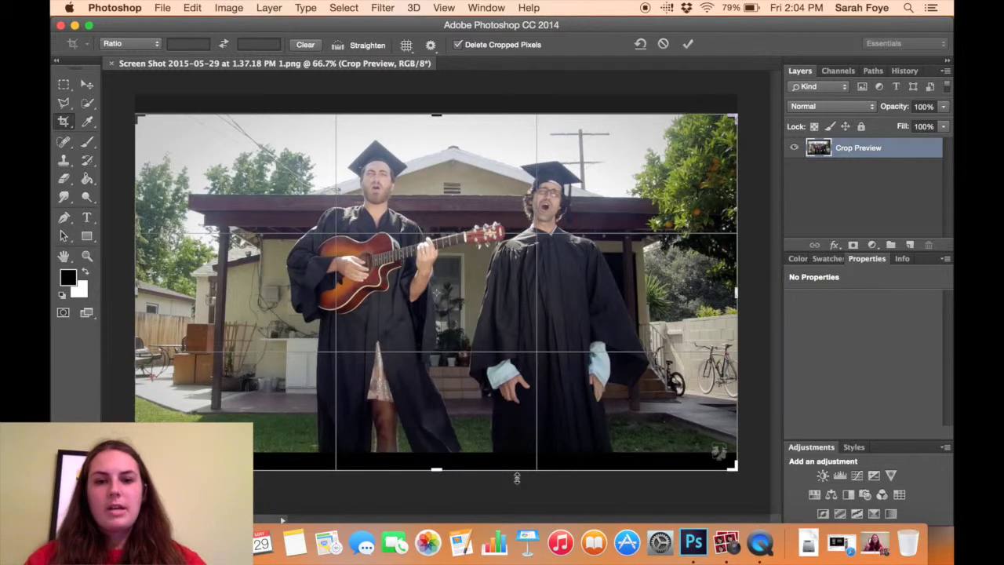
pyautogui.moveTo(435, 468); pyautogui.dragTo(435, 449)
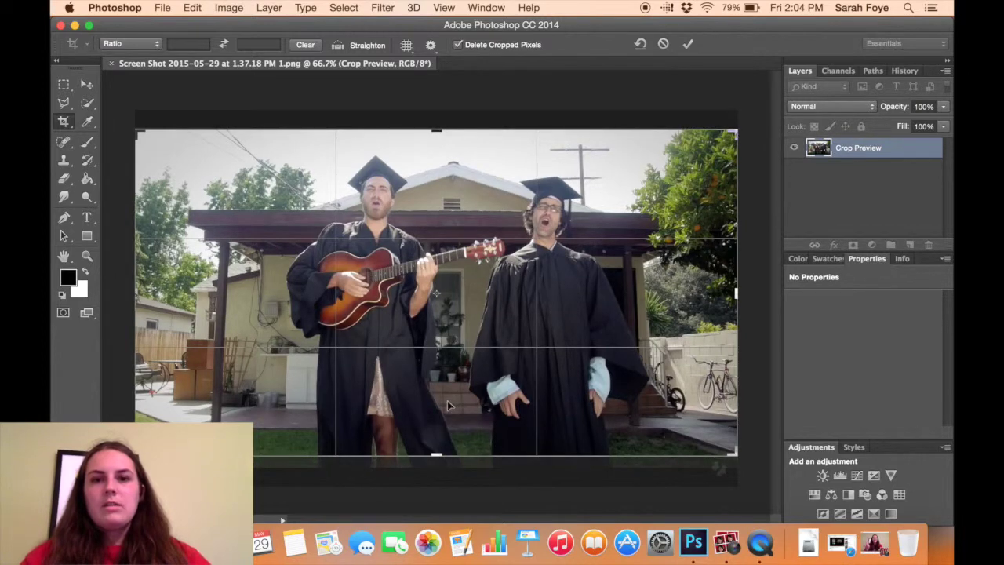
pyautogui.press('Return')
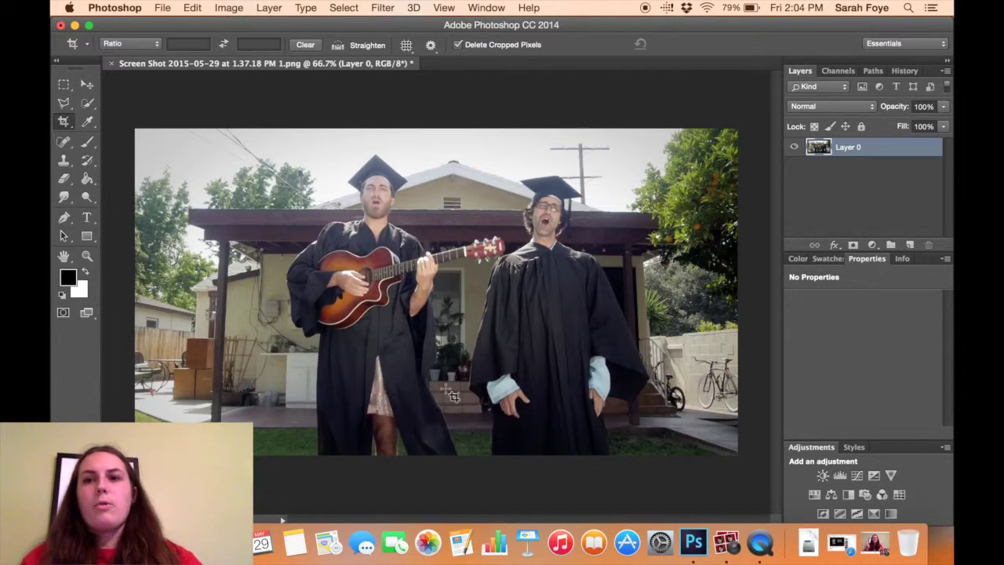
# Switch to the Elliptical Marquee tool for making an oval selection
pyautogui.click(63, 86)
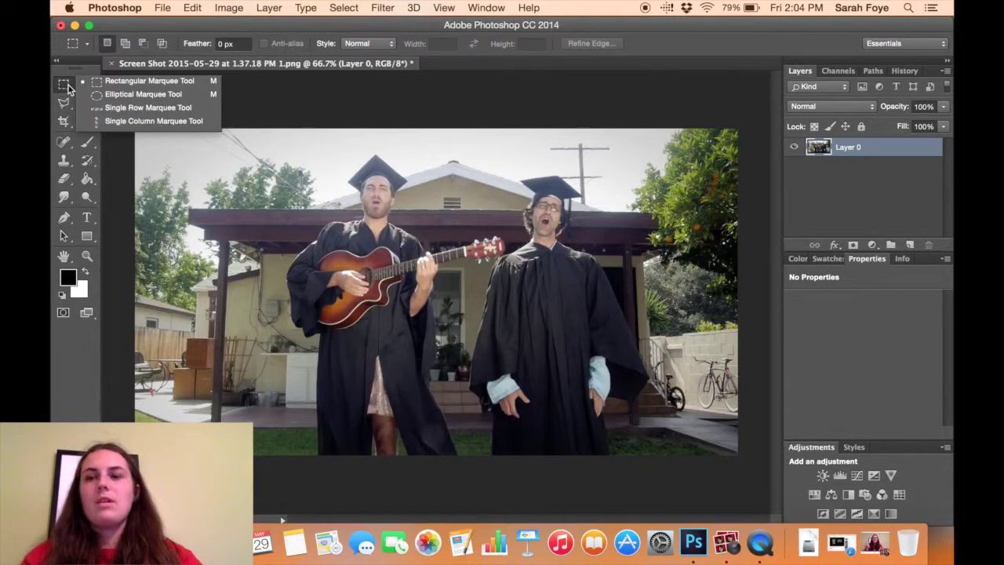
pyautogui.click(123, 94)
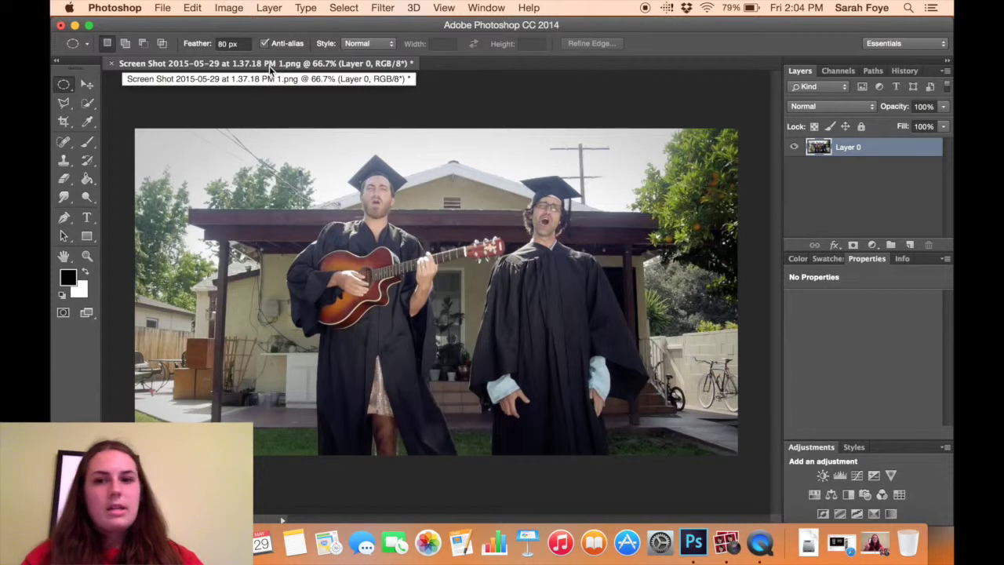
pyautogui.moveTo(187, 167); pyautogui.dragTo(680, 433)
pyautogui.moveTo(462, 333)
pyautogui.mouseDown()
pyautogui.moveTo(475, 314)
pyautogui.moveTo(466, 317)
pyautogui.mouseUp()
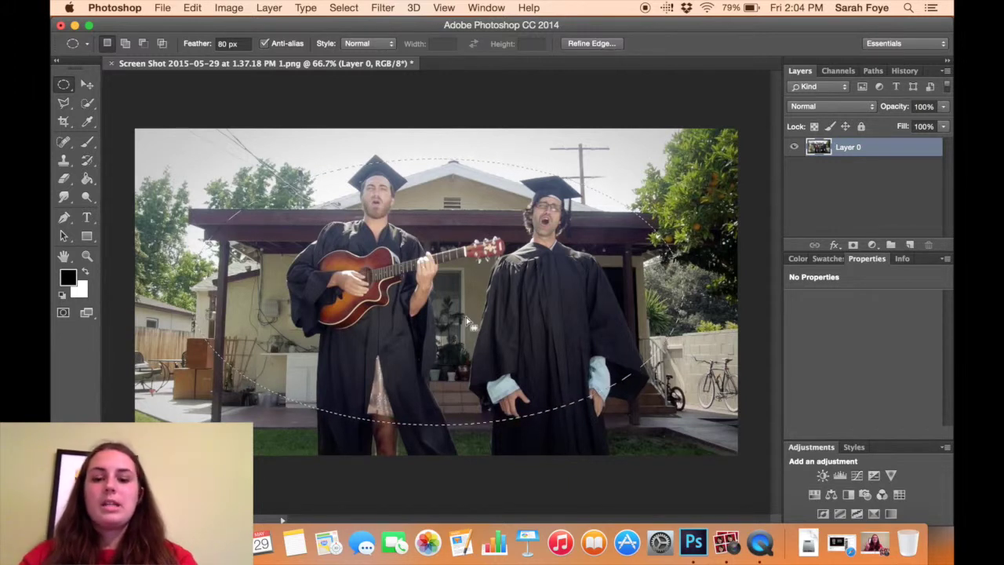
pyautogui.click(466, 317)
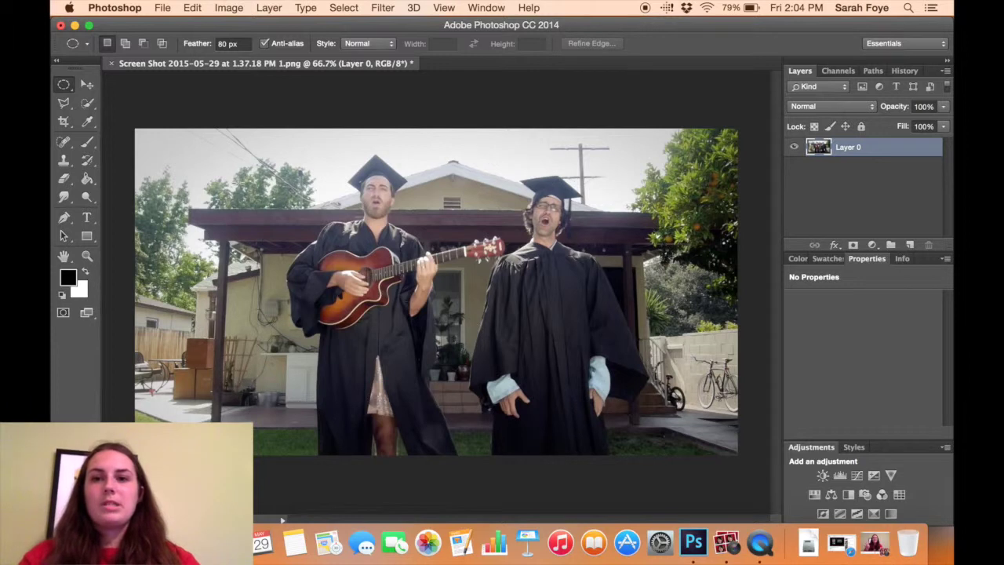
# Select a wide ellipse centred around the two men with an 80 px feather, and invert the selection to target the photo's edges
pyautogui.moveTo(186, 165); pyautogui.dragTo(719, 441)
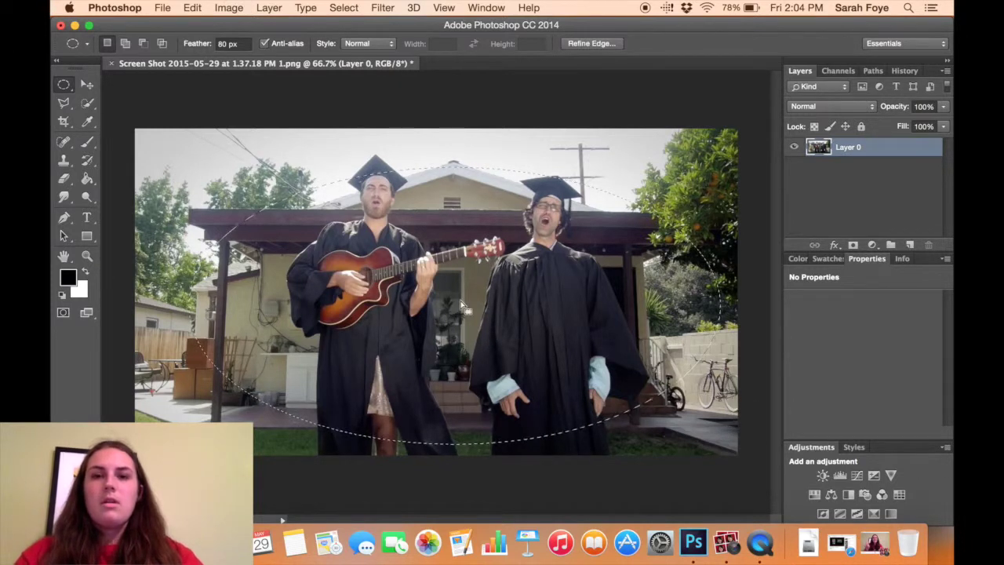
pyautogui.moveTo(460, 301)
pyautogui.mouseDown()
pyautogui.moveTo(458, 287)
pyautogui.moveTo(450, 292)
pyautogui.mouseUp()
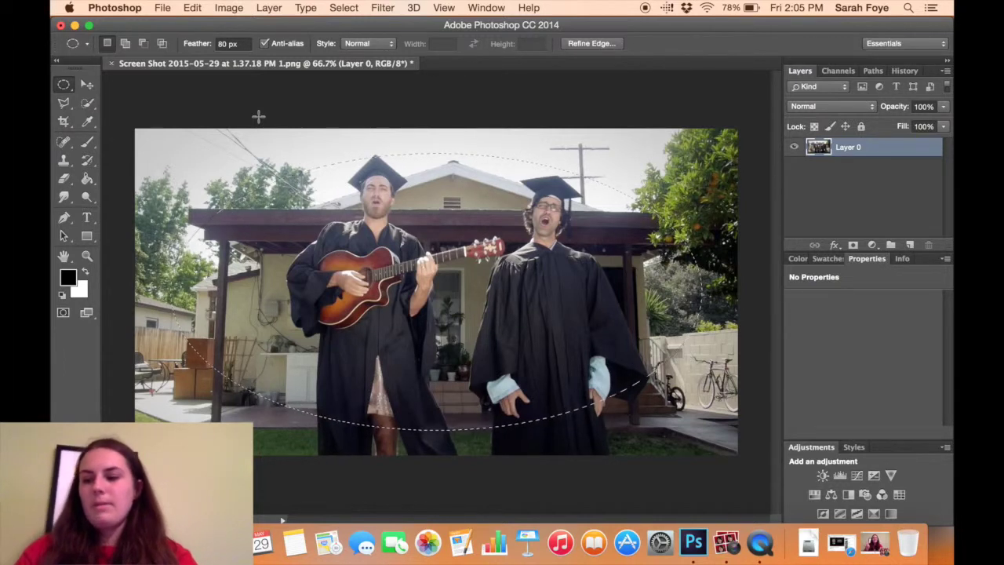
pyautogui.click(344, 8)
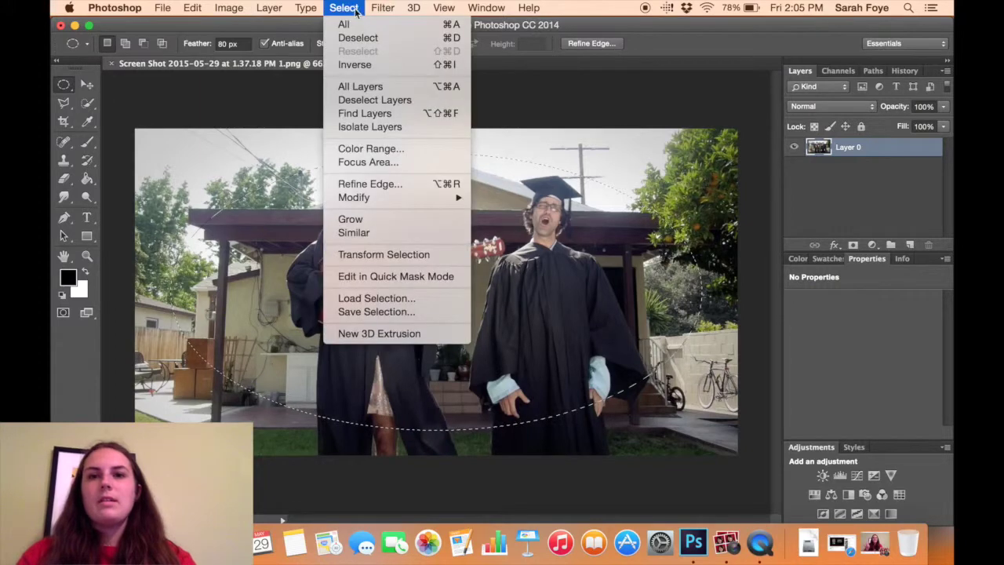
pyautogui.click(396, 69)
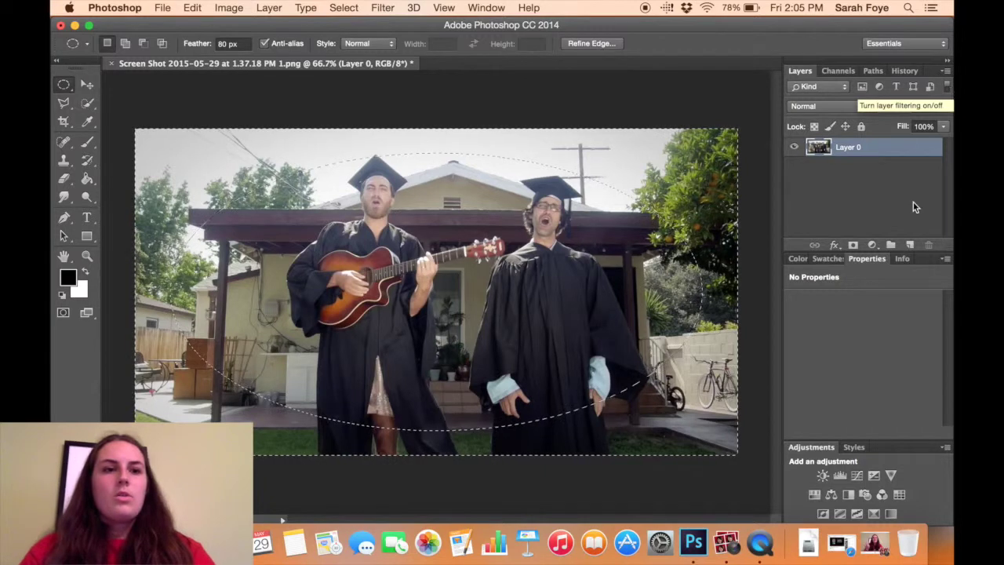
# Add a Levels adjustment layer to the selected edges and darken its midtones to 0.72 for a vignette
pyautogui.click(872, 245)
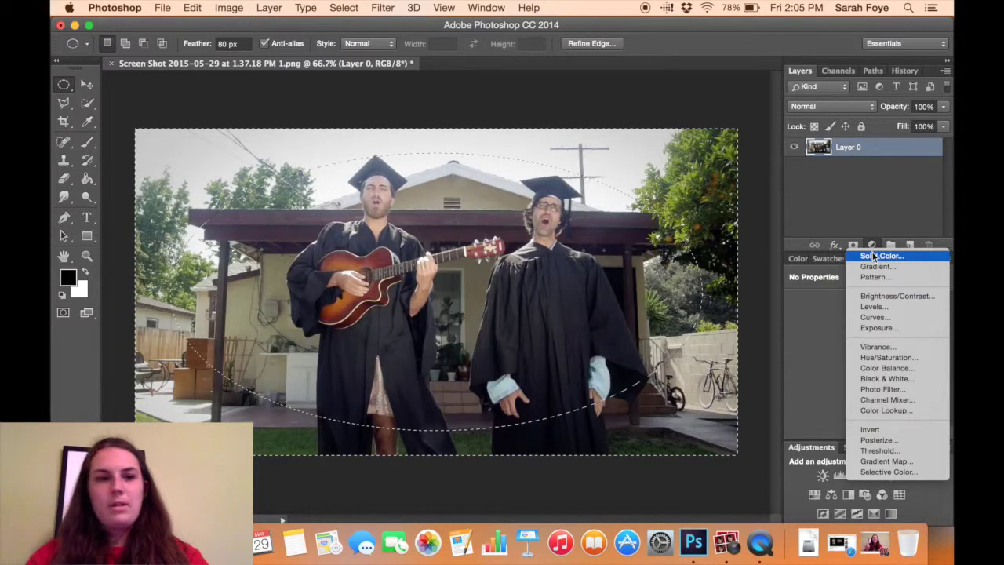
pyautogui.click(880, 309)
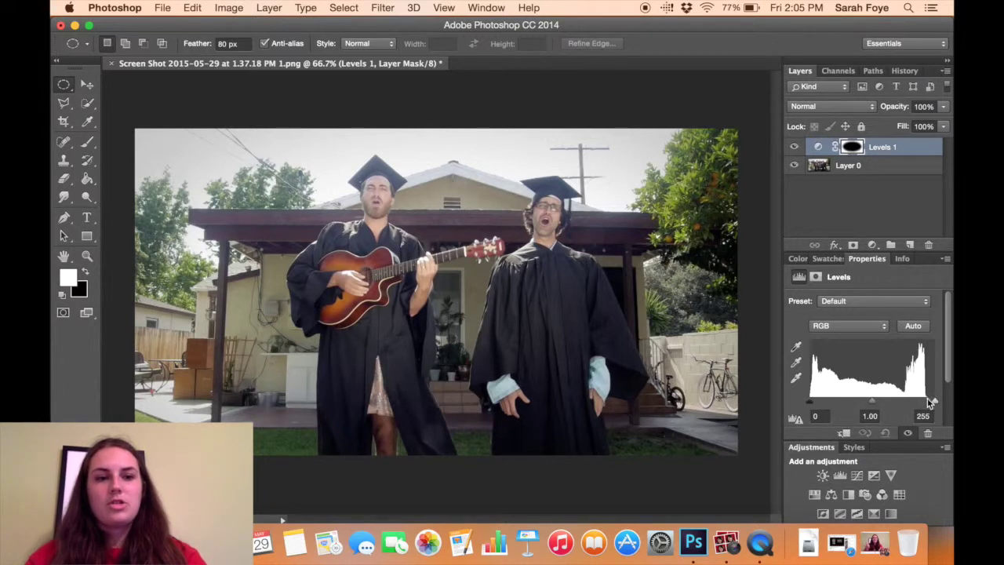
pyautogui.moveTo(934, 401)
pyautogui.mouseDown()
pyautogui.moveTo(916, 406)
pyautogui.moveTo(934, 401)
pyautogui.mouseUp()
pyautogui.moveTo(810, 402)
pyautogui.mouseDown()
pyautogui.moveTo(832, 403)
pyautogui.moveTo(804, 402)
pyautogui.mouseUp()
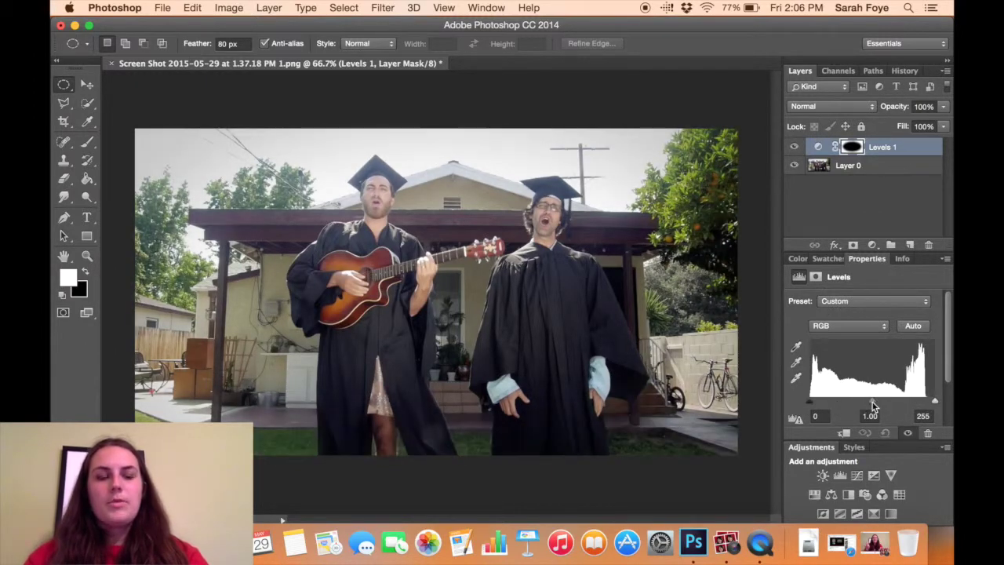
pyautogui.moveTo(874, 406); pyautogui.dragTo(887, 405)
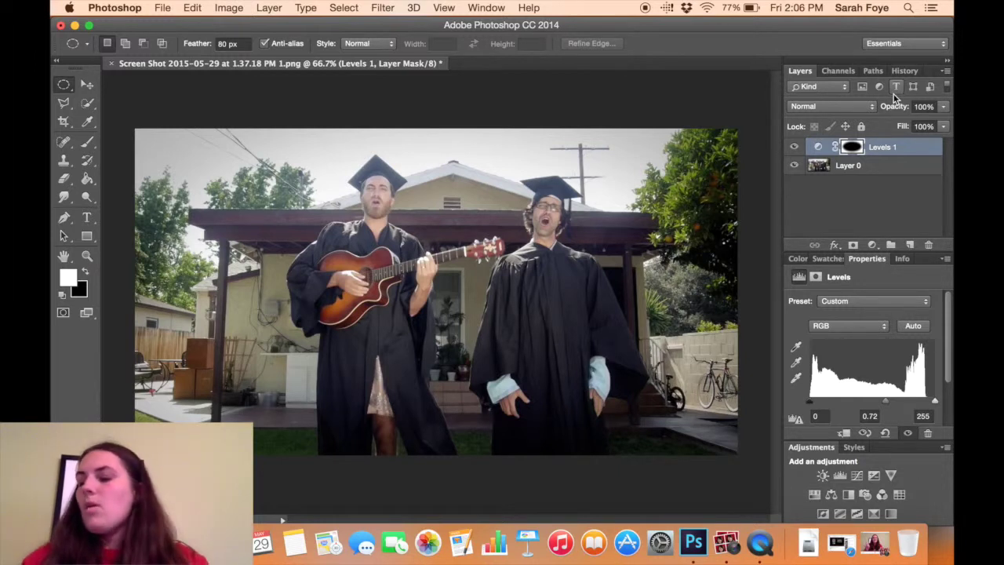
# Flatten the image so the Levels vignette merges into a single background layer
pyautogui.click(267, 7)
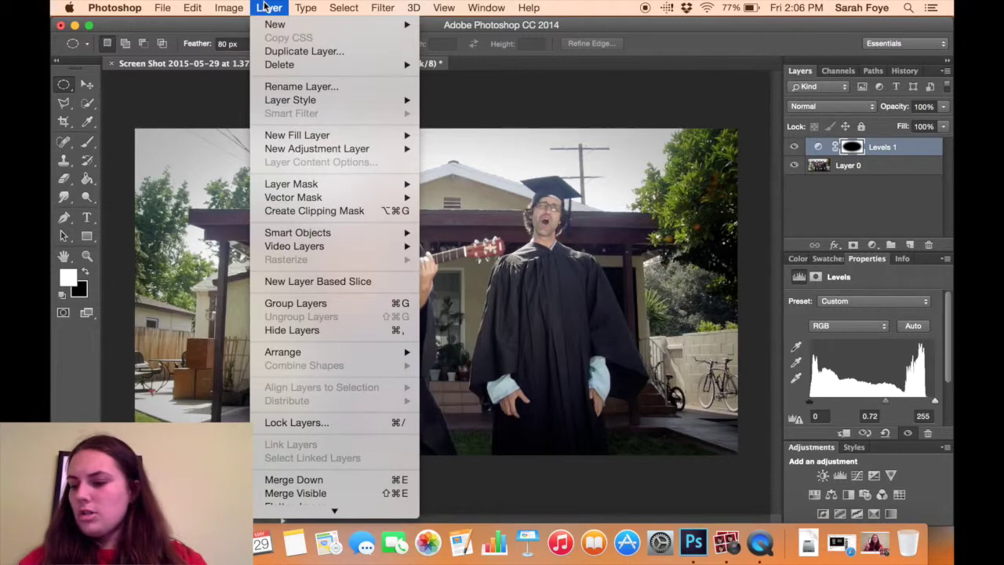
pyautogui.scroll(-1, 314, 216)
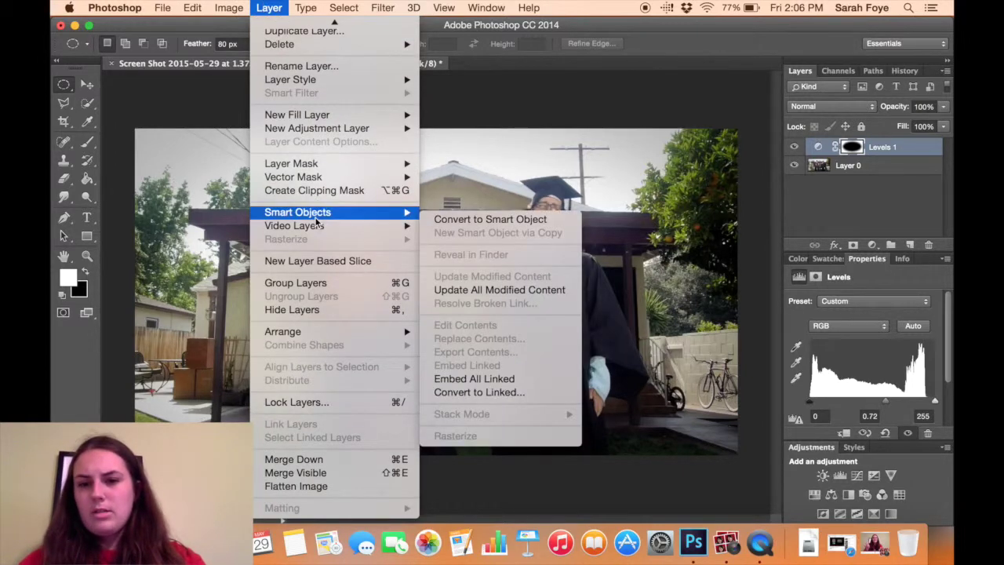
pyautogui.click(354, 488)
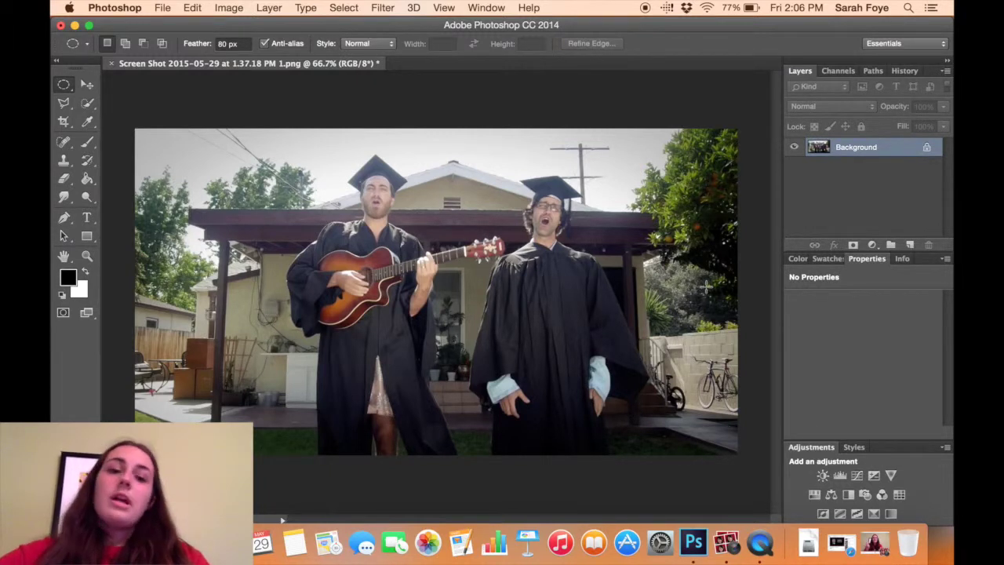
# Add a Curves adjustment layer and shape an S-curve that raises the highlights and lowers the shadows
pyautogui.click(872, 245)
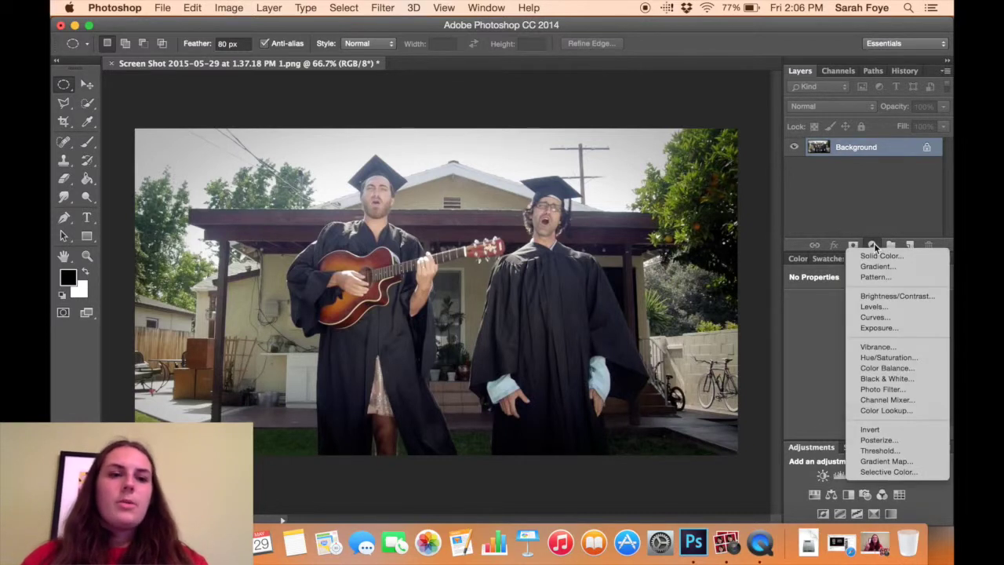
pyautogui.click(874, 316)
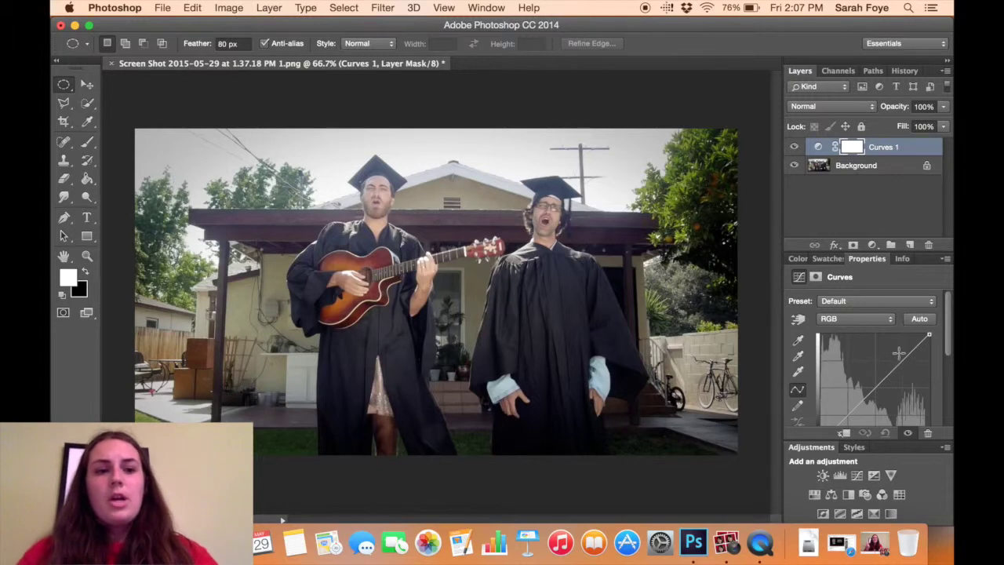
pyautogui.moveTo(898, 360); pyautogui.dragTo(898, 356)
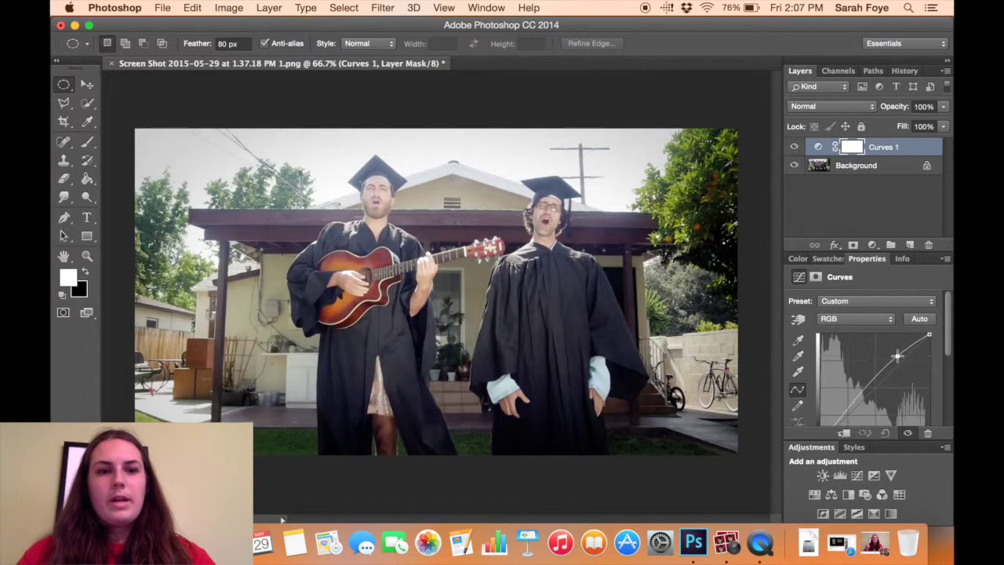
pyautogui.moveTo(859, 397); pyautogui.dragTo(864, 403)
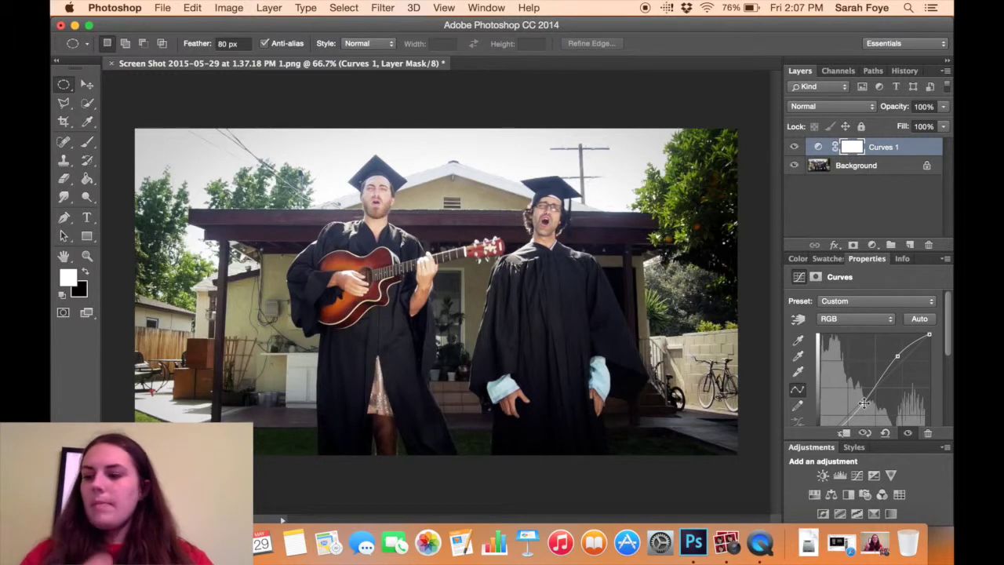
# Create a new layer above the Curves adjustment and fill it with black using the Paint Bucket
pyautogui.click(910, 247)
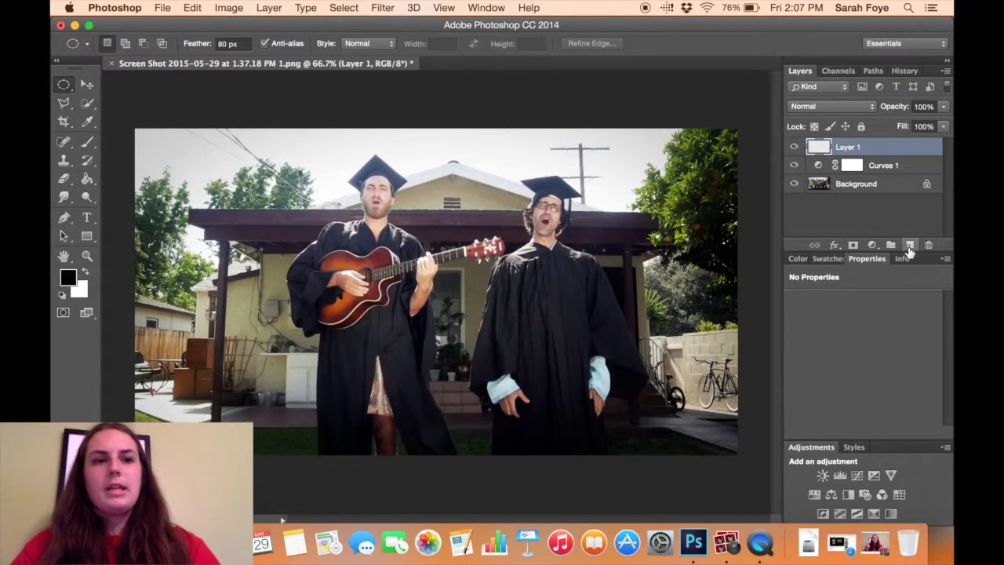
pyautogui.click(88, 181)
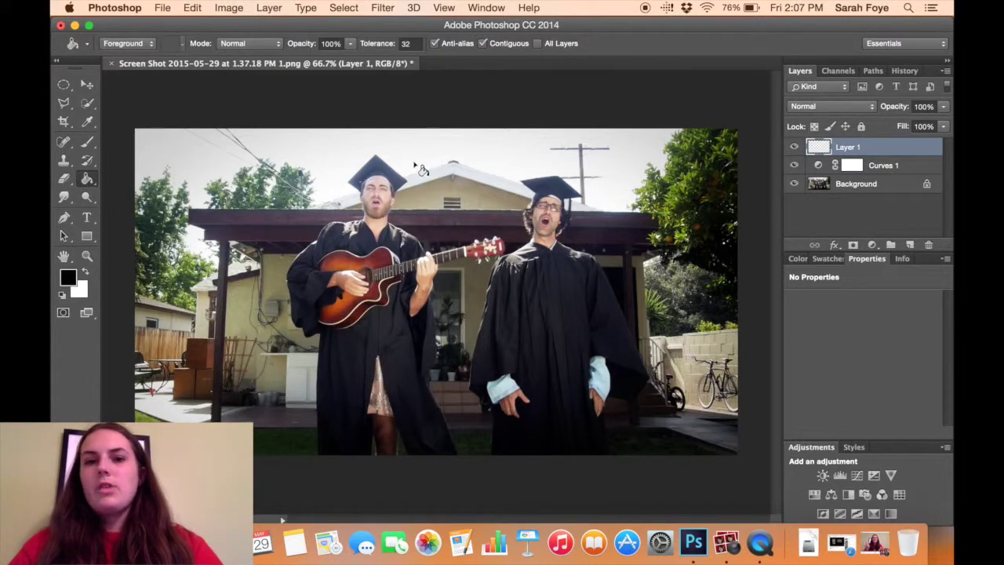
pyautogui.click(442, 207)
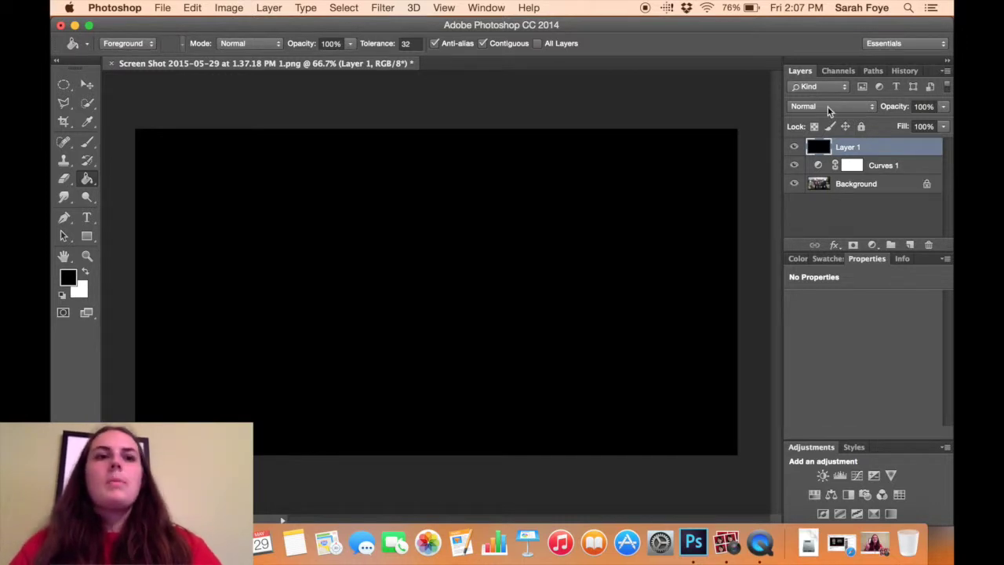
# Set the black layer's blend mode to Hue and its opacity to 40%
pyautogui.click(869, 105)
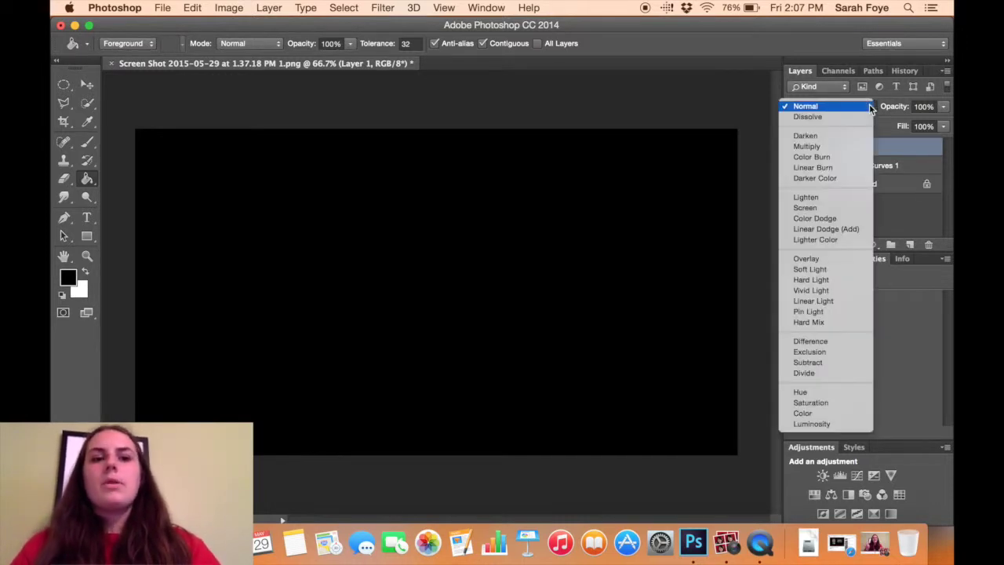
pyautogui.click(814, 392)
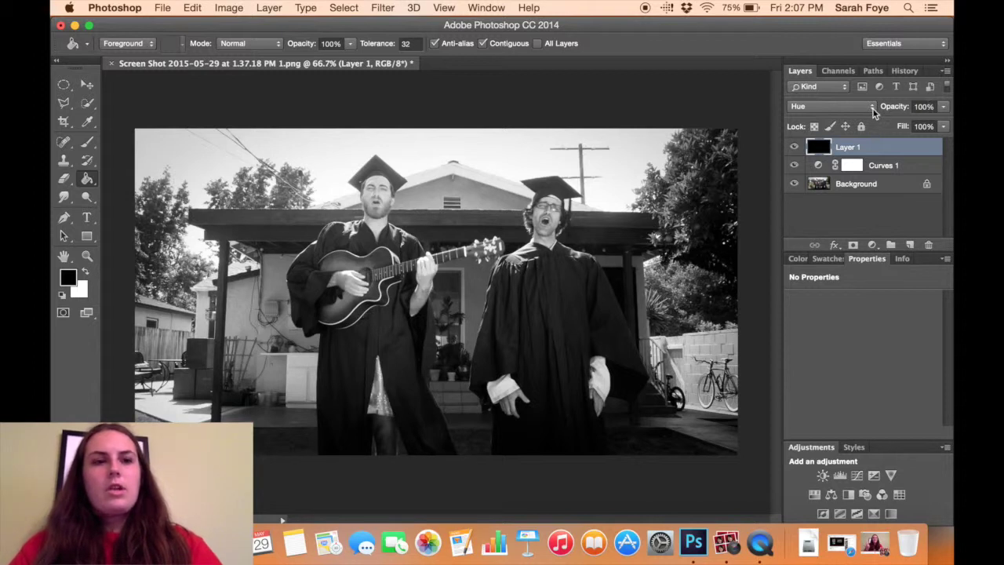
pyautogui.click(942, 107)
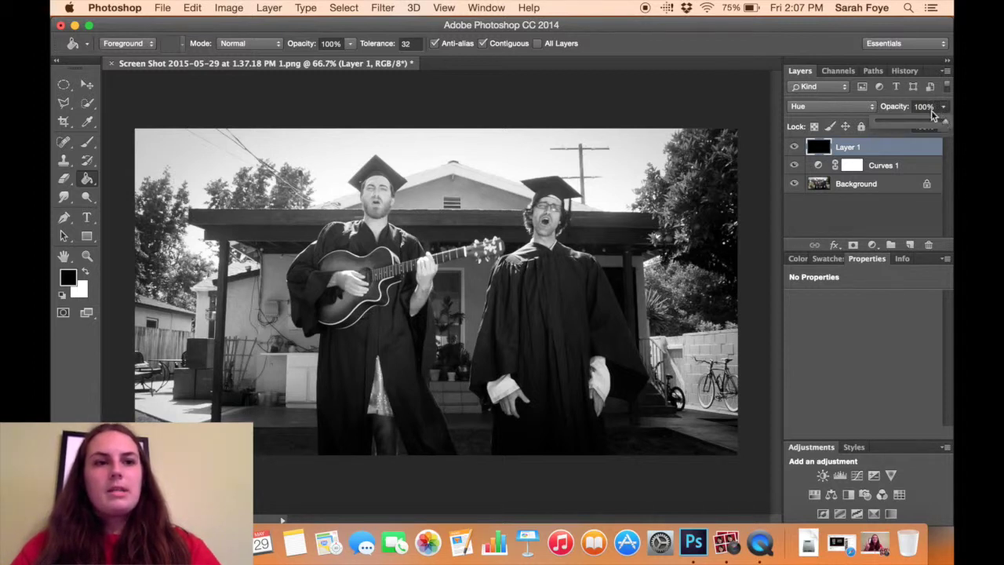
pyautogui.moveTo(941, 122)
pyautogui.mouseDown()
pyautogui.moveTo(909, 126)
pyautogui.moveTo(941, 127)
pyautogui.mouseUp()
pyautogui.click(921, 106)
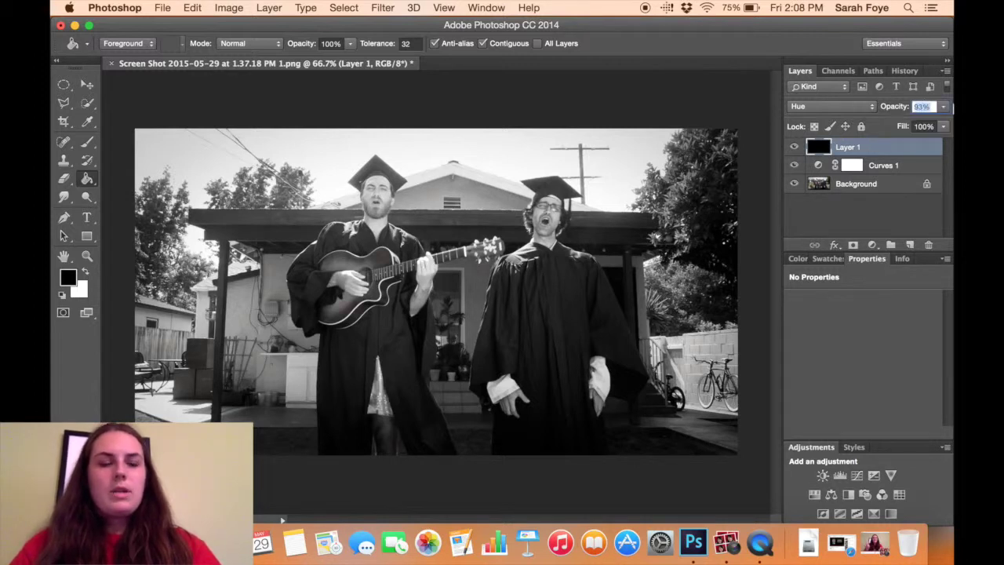
pyautogui.click(923, 107)
pyautogui.write('40')
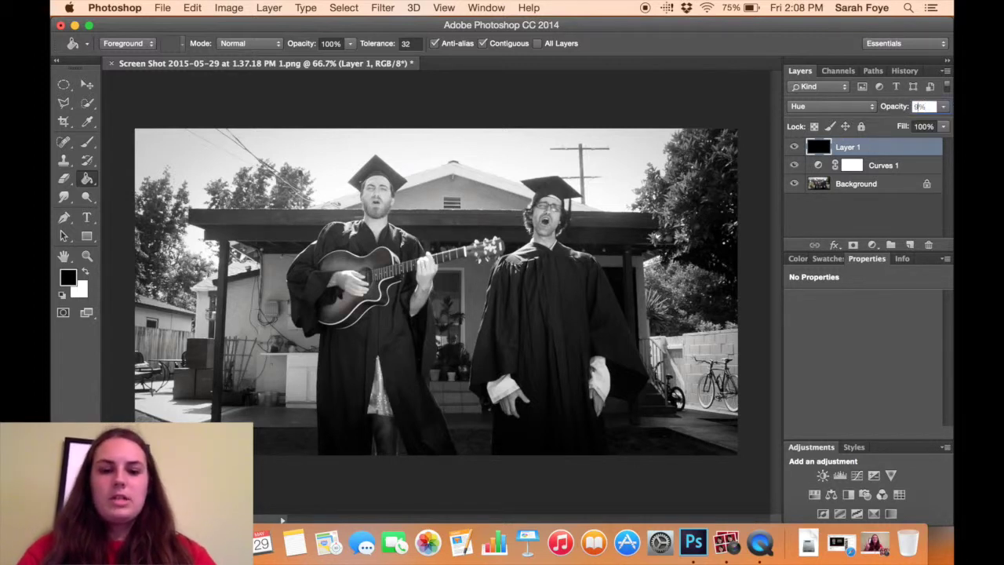
pyautogui.press('Return')
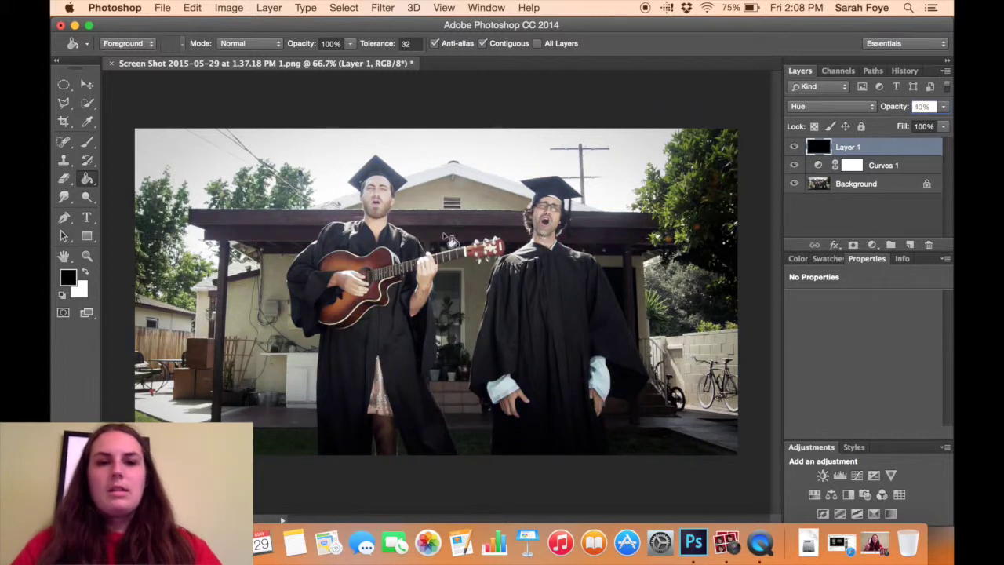
# Merge all visible layers into the single background layer and display the image's channels
pyautogui.click(851, 205)
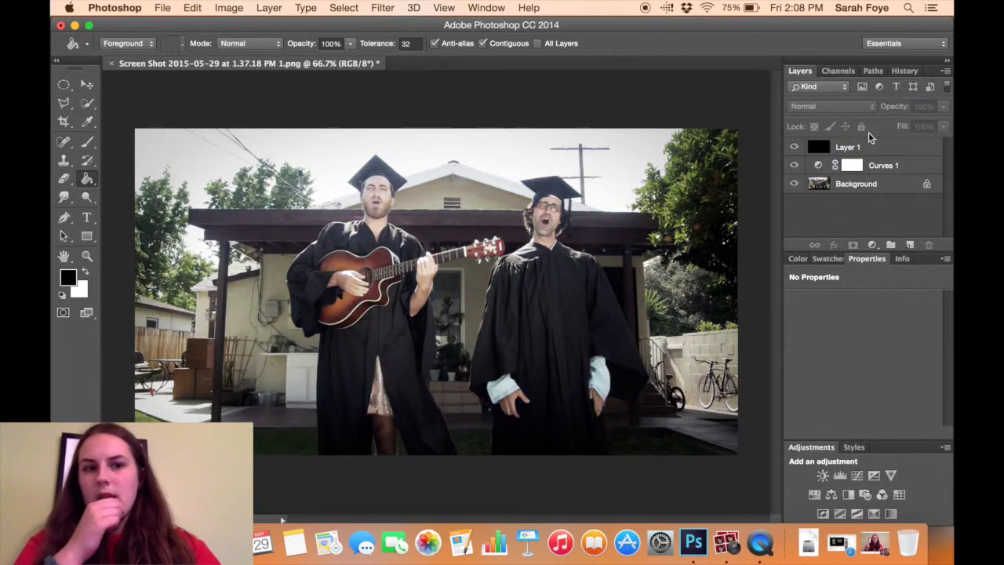
pyautogui.click(884, 147)
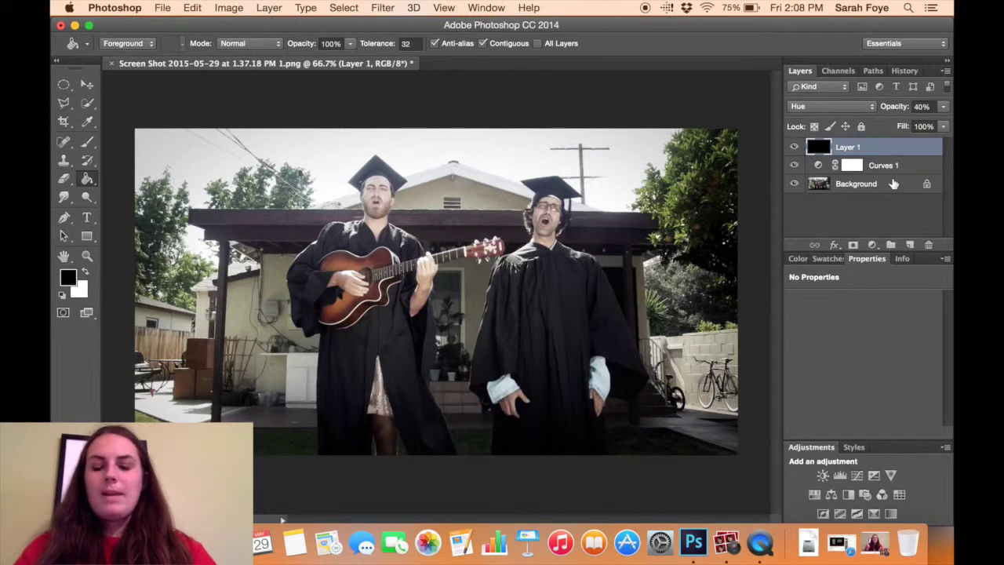
pyautogui.press('super+shift+e')
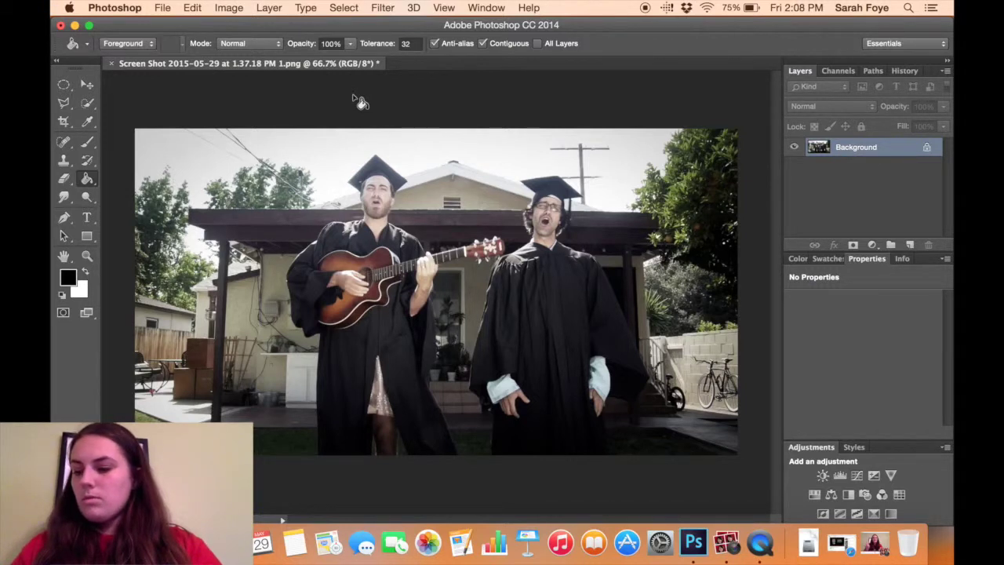
pyautogui.click(834, 71)
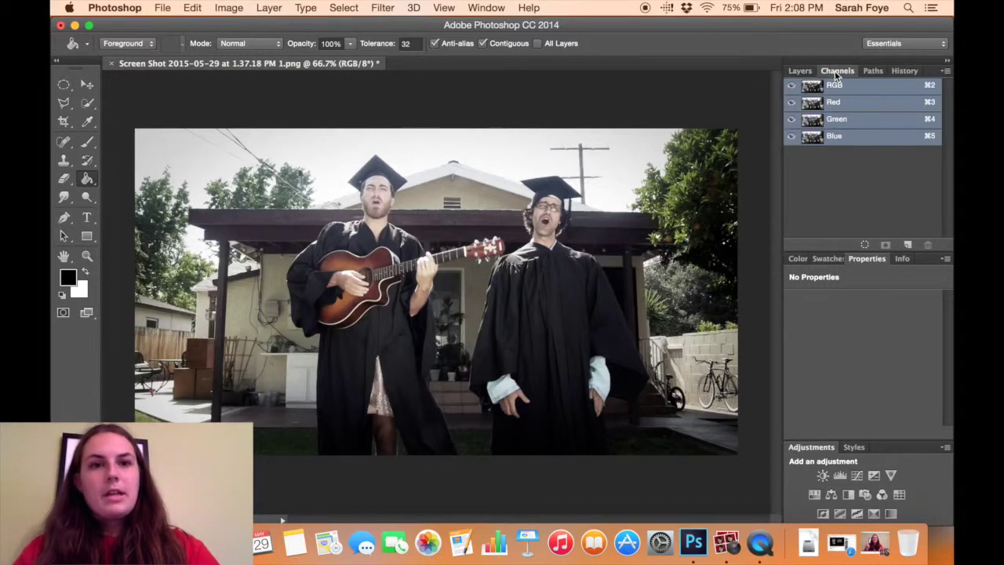
pyautogui.click(484, 8)
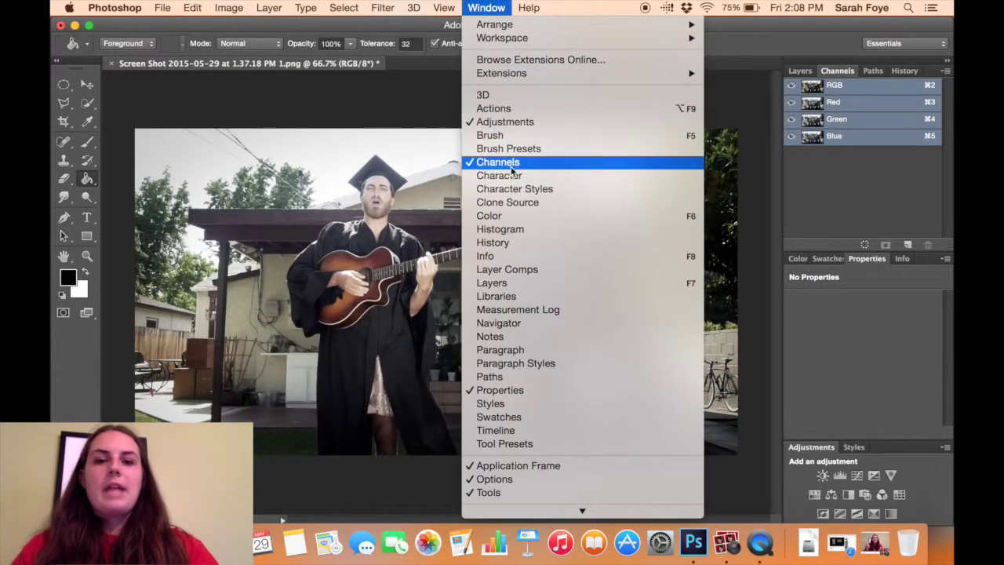
pyautogui.click(522, 431)
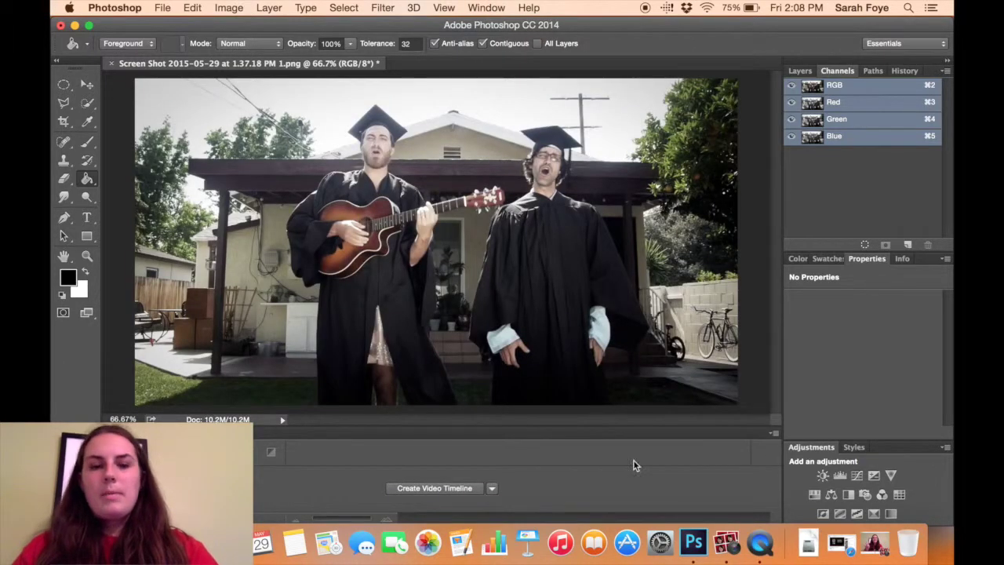
pyautogui.moveTo(133, 432); pyautogui.dragTo(347, 441)
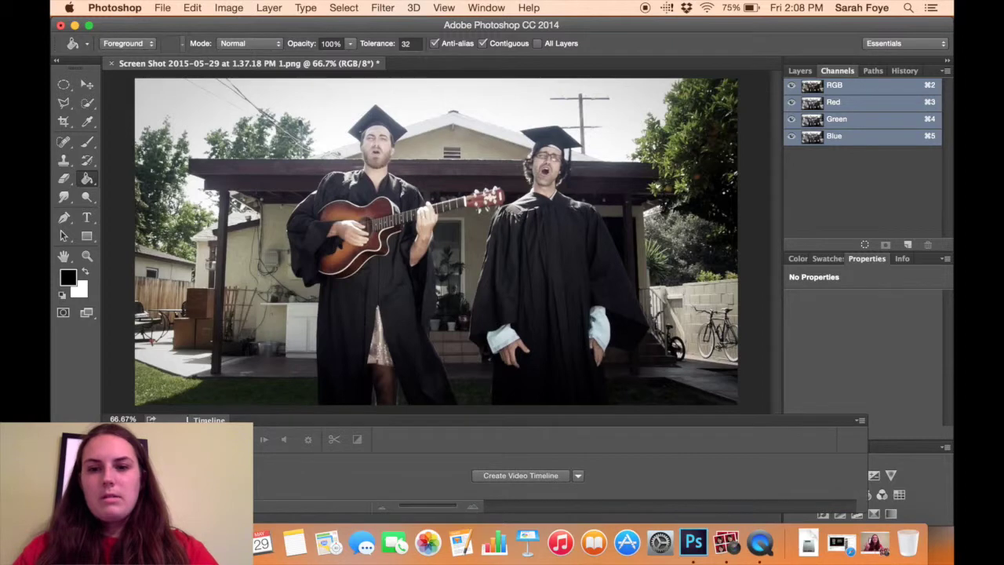
pyautogui.click(193, 419)
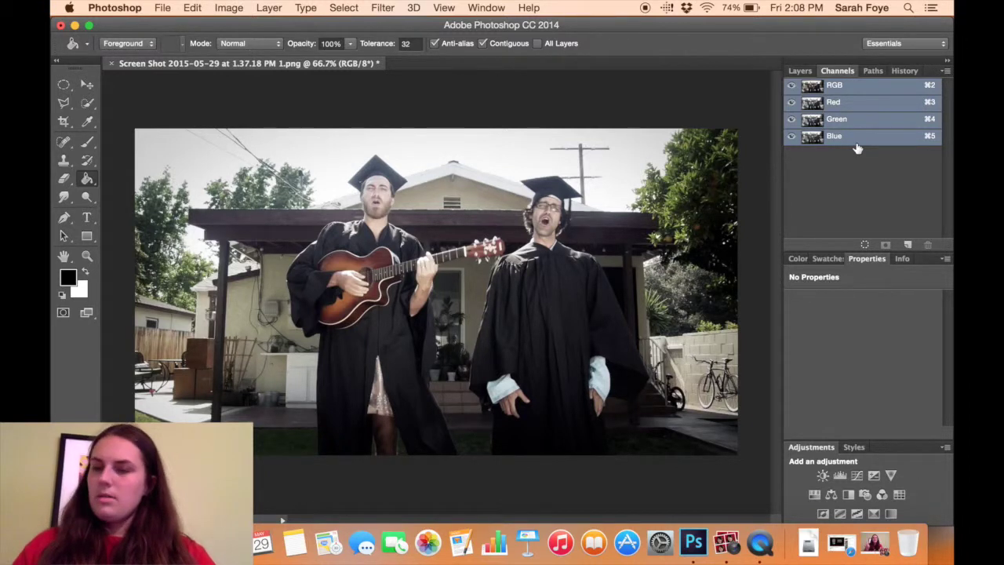
# Convert the image to Lab Color mode and isolate the Lightness channel
pyautogui.click(228, 7)
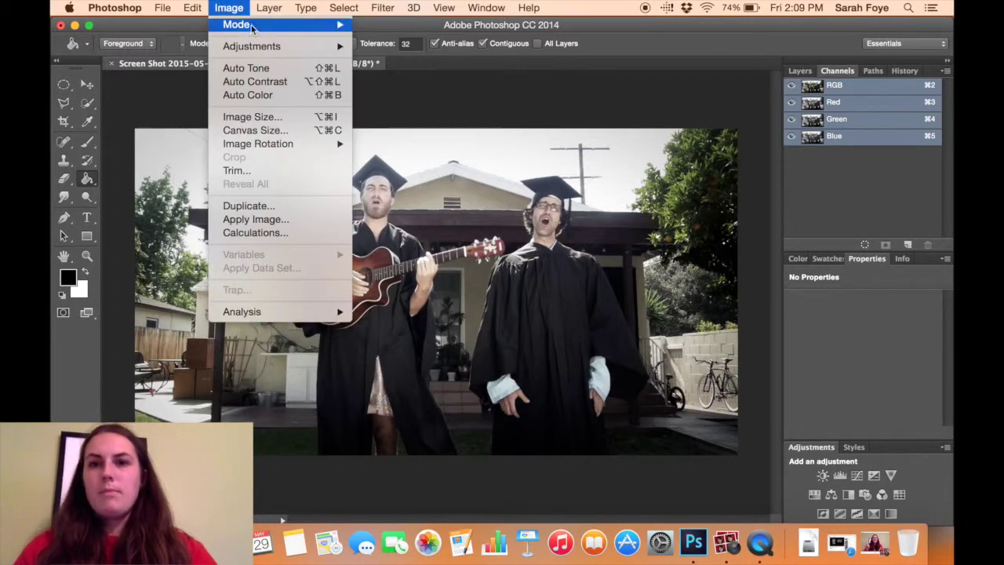
pyautogui.moveTo(252, 28)
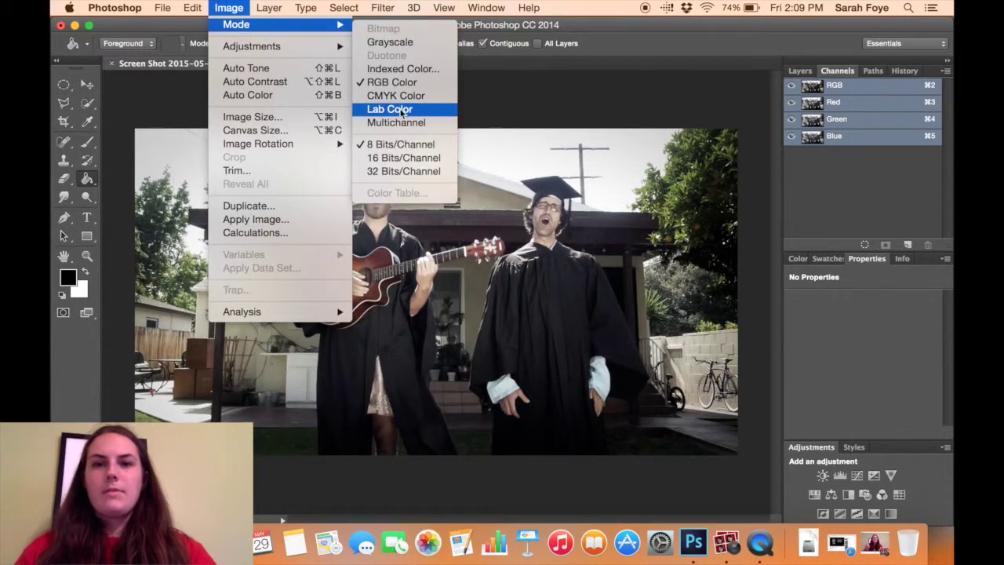
pyautogui.click(390, 109)
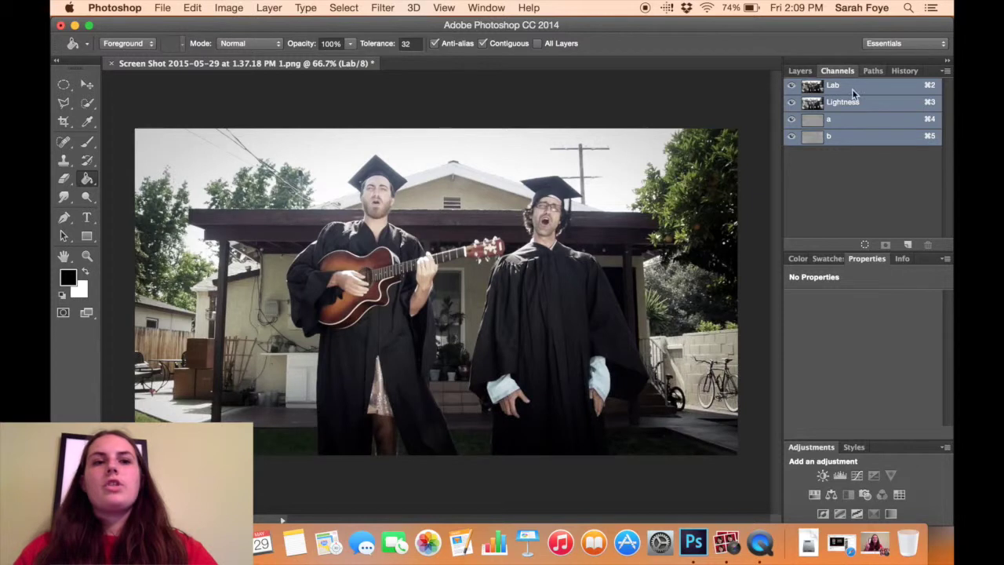
pyautogui.click(855, 102)
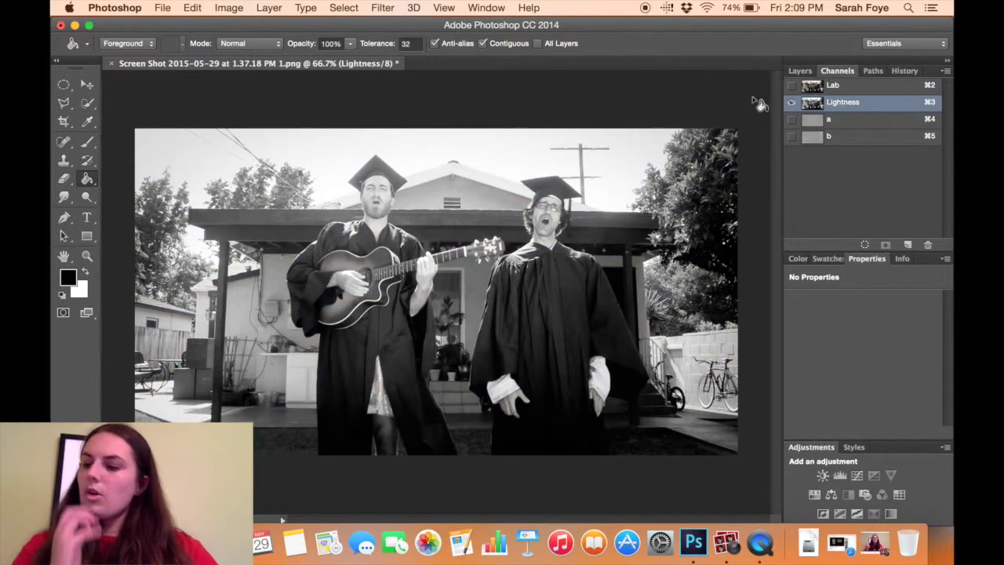
# Sharpen the Lightness channel with Unsharp Mask at amount 50%, radius 50.0 pixels and threshold 0 levels
pyautogui.click(393, 8)
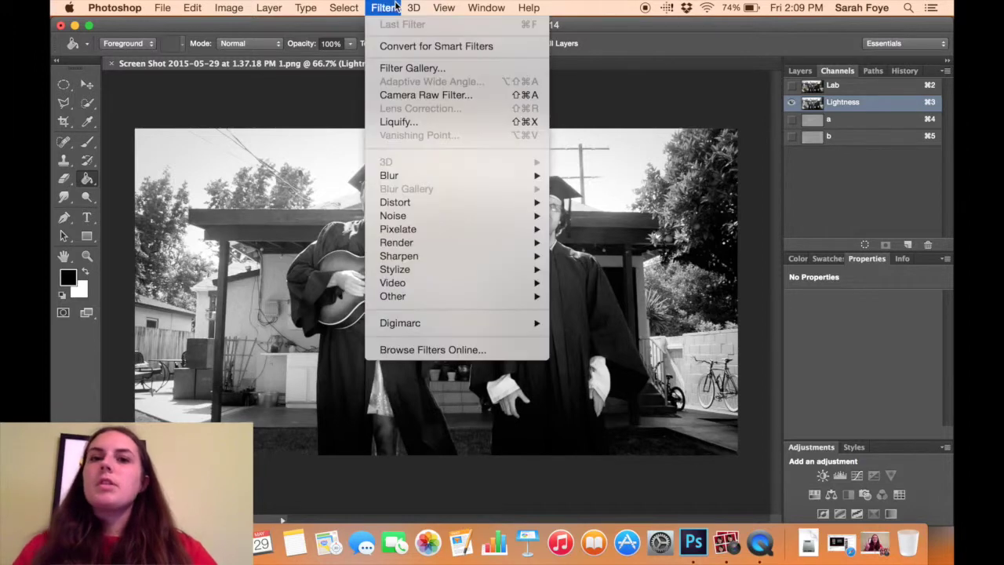
pyautogui.moveTo(437, 256)
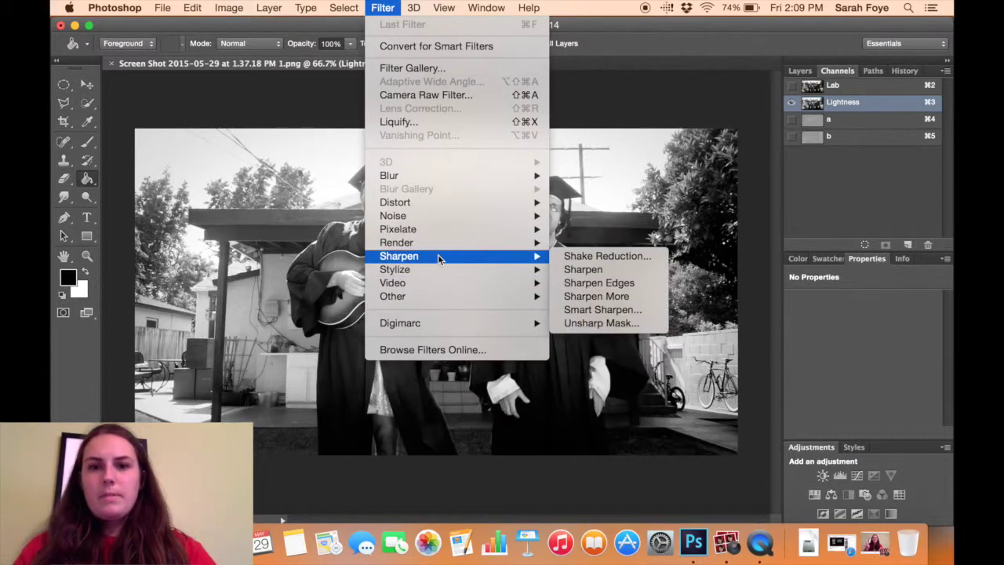
pyautogui.click(620, 323)
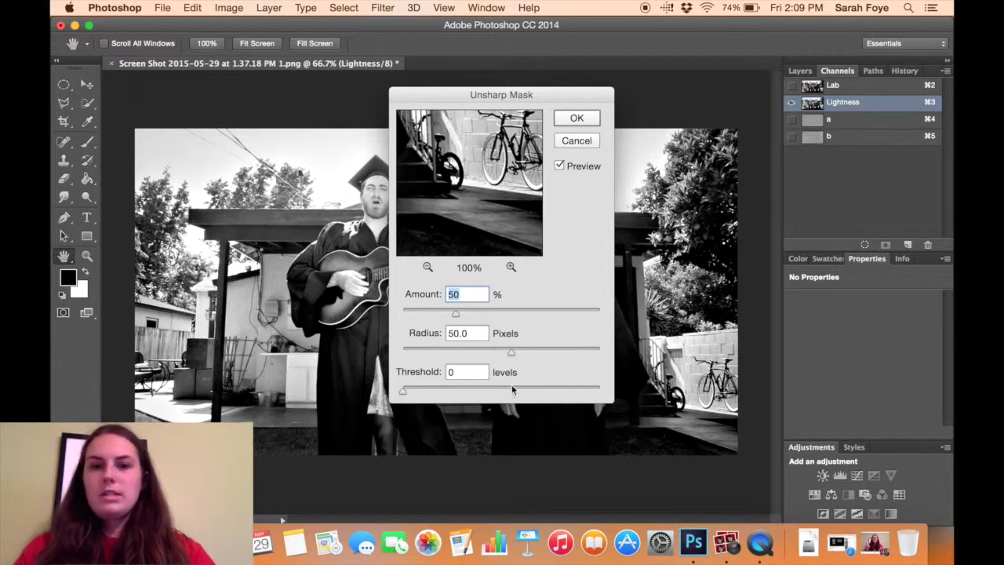
pyautogui.click(575, 120)
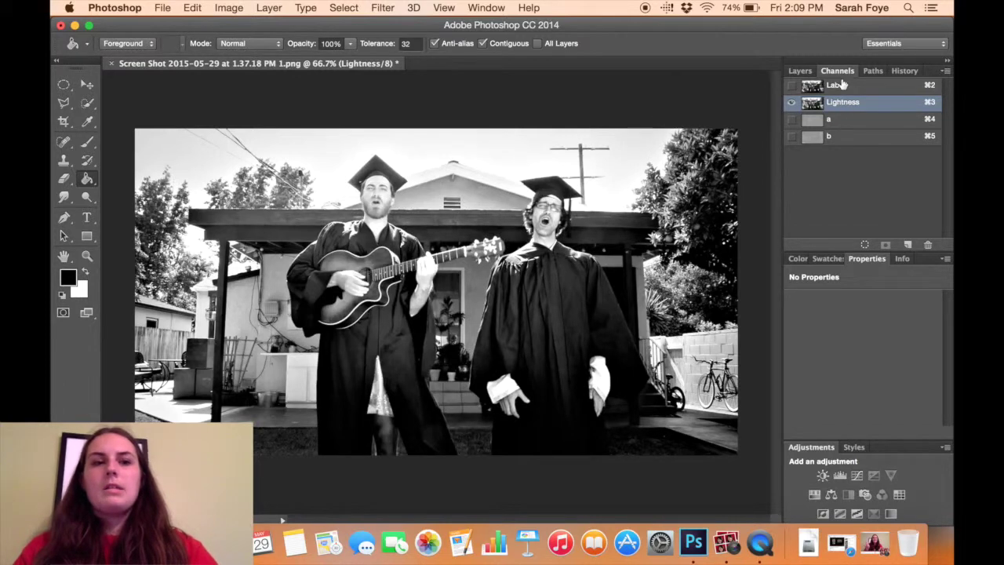
# Reselect the composite Lab channel and convert the image back to RGB Color mode, returning to the layer list
pyautogui.click(833, 86)
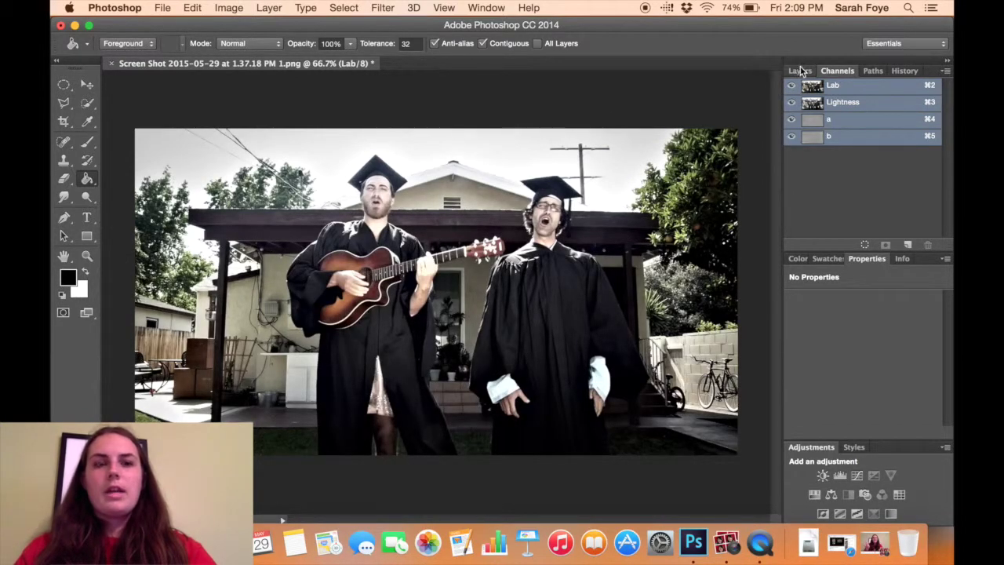
pyautogui.click(228, 10)
pyautogui.moveTo(337, 26)
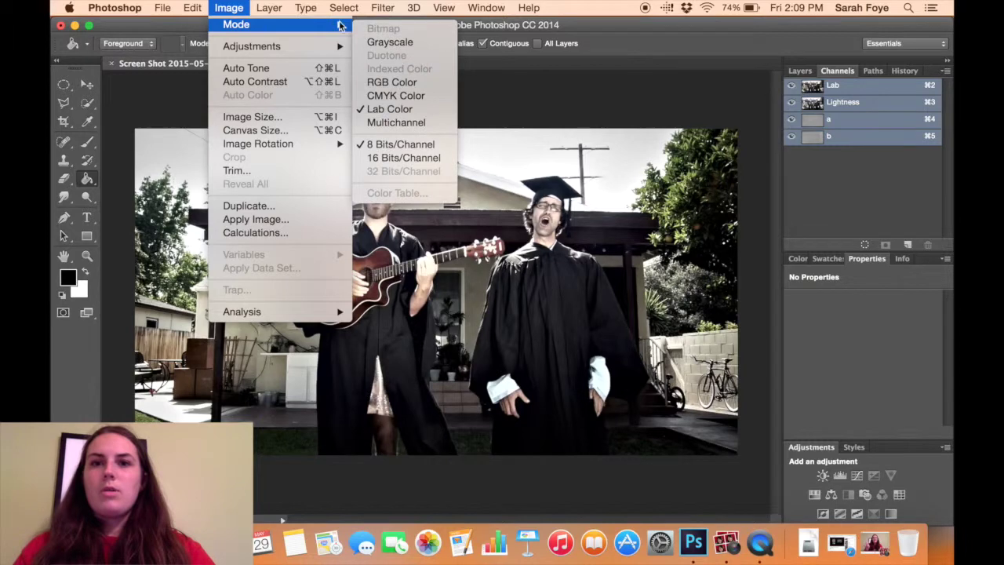
pyautogui.click(397, 83)
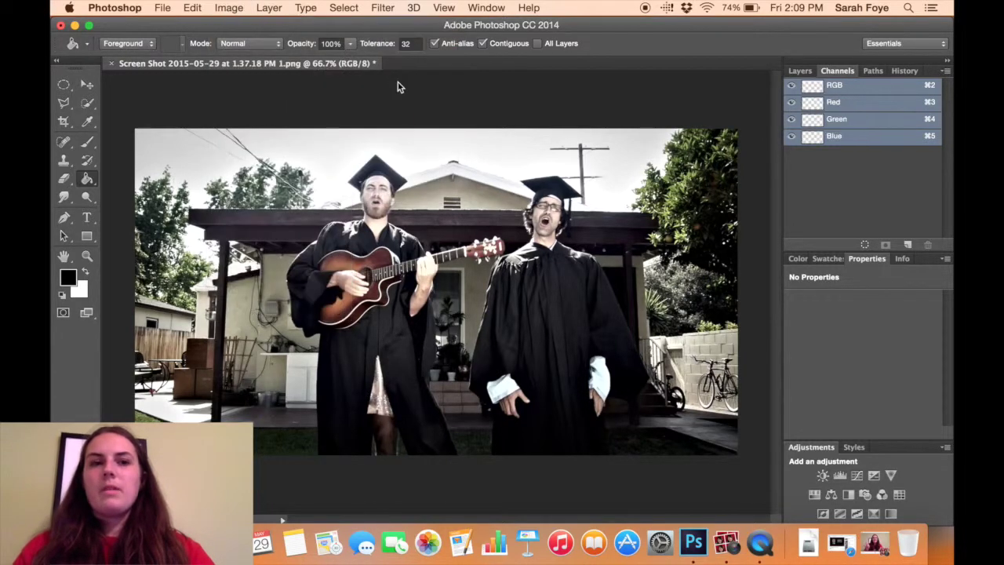
pyautogui.click(800, 71)
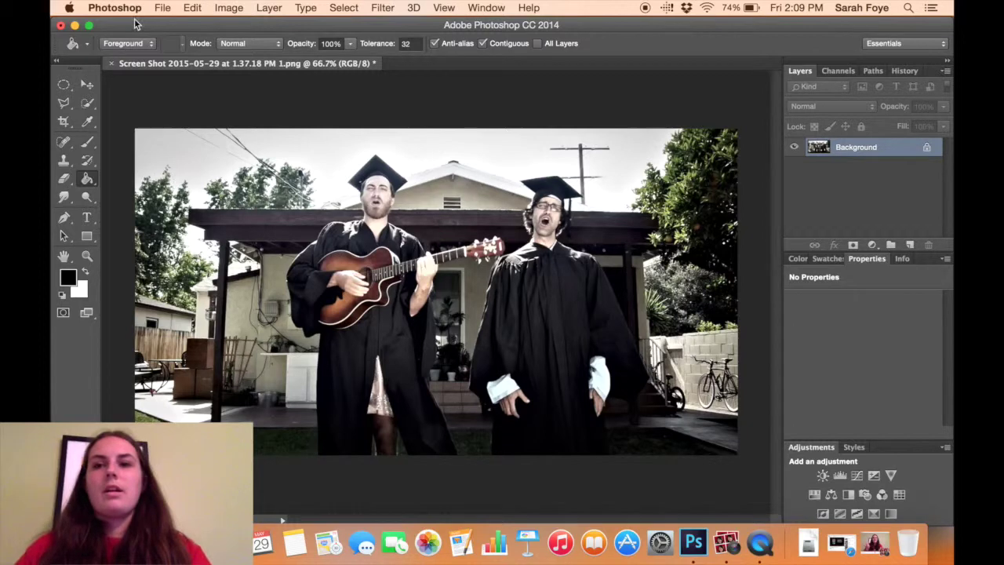
# Open the PNG screenshot whose name ends in "18 PM 1" from the Graduation Song folder
pyautogui.click(163, 7)
pyautogui.click(179, 39)
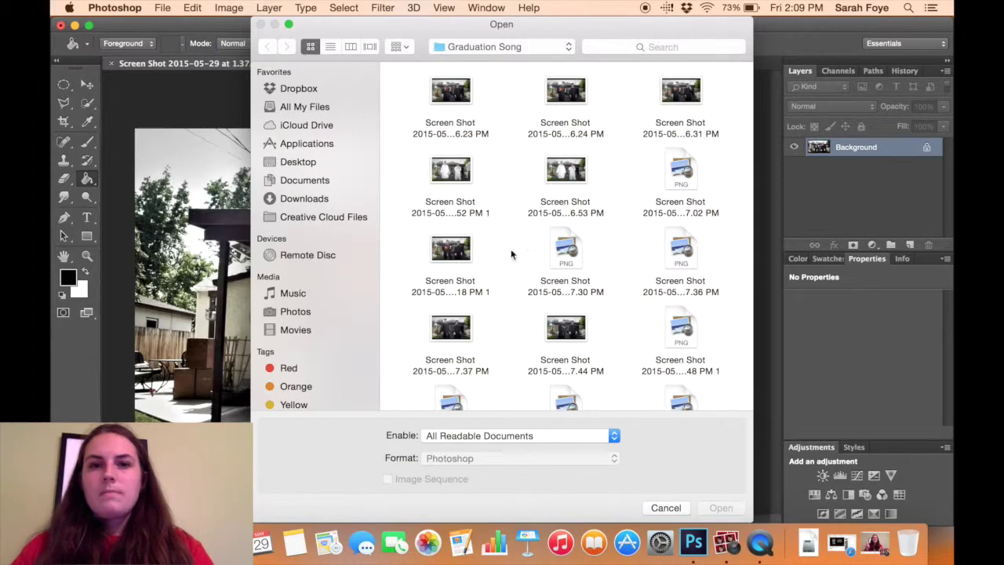
pyautogui.click(462, 255)
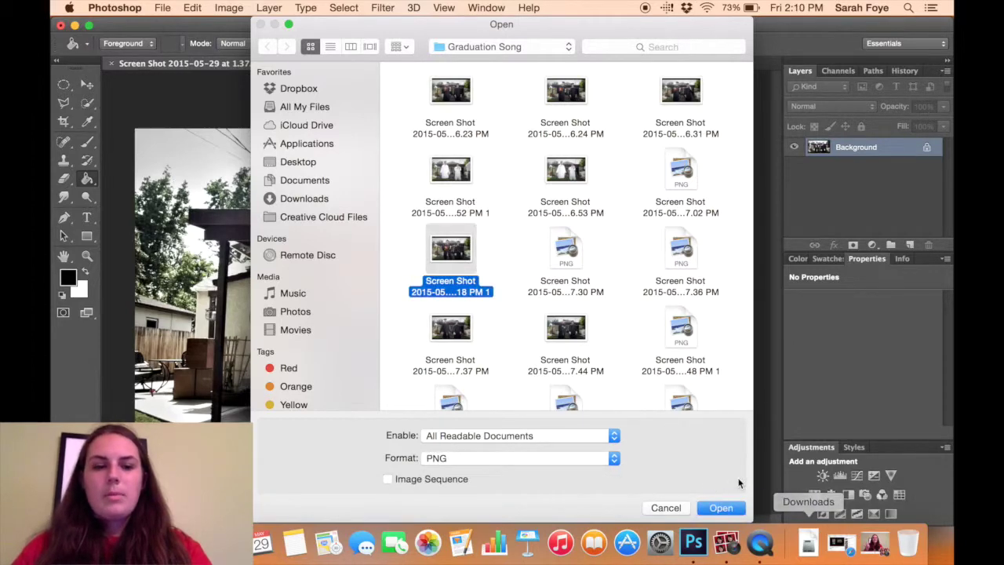
pyautogui.click(713, 508)
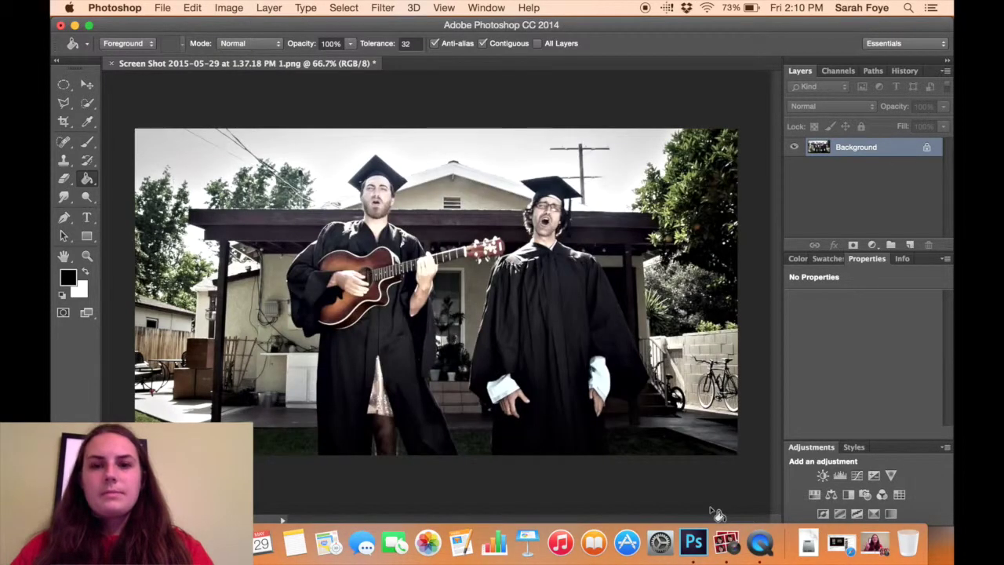